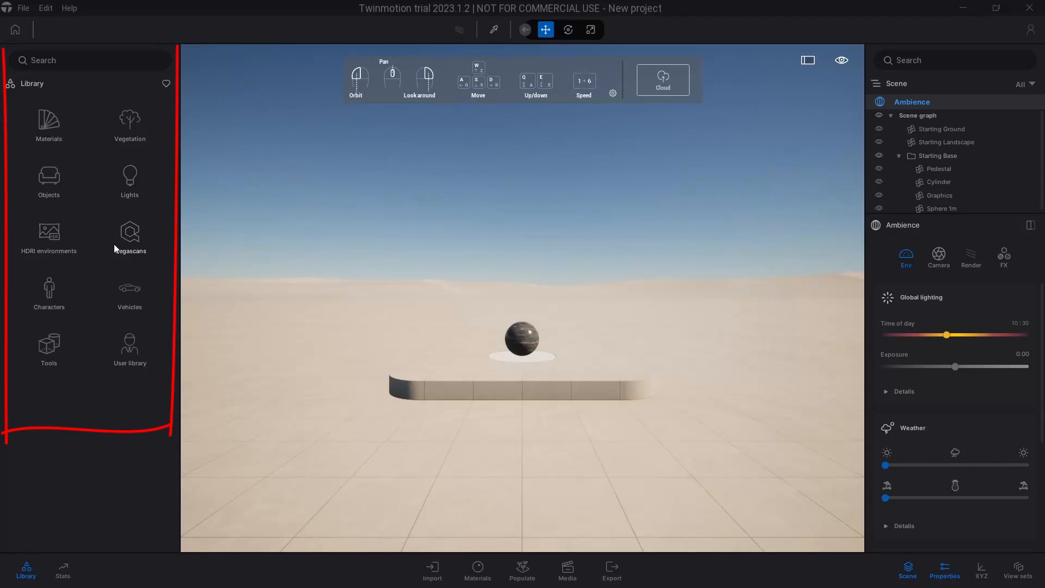
# Open the Megascans library category, and switch to the browser to open the Megascans product page on quixel.com
pyautogui.click(130, 234)
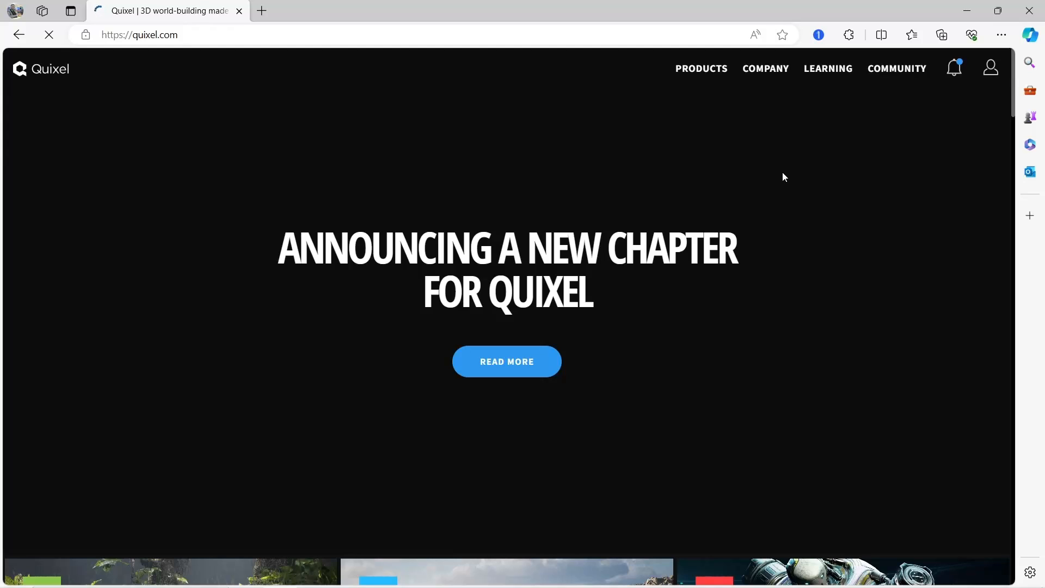
pyautogui.moveTo(705, 76)
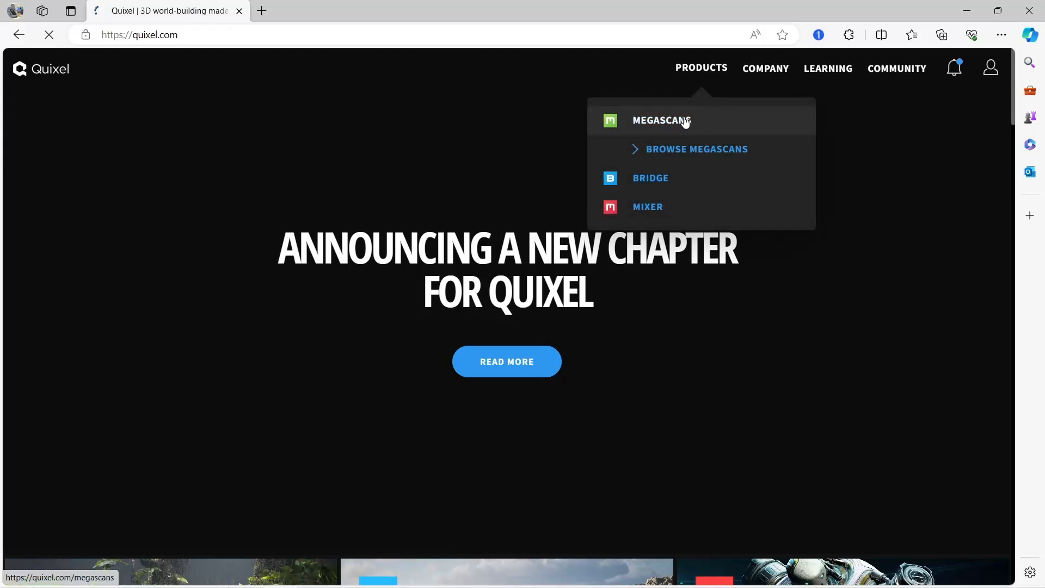
pyautogui.click(684, 121)
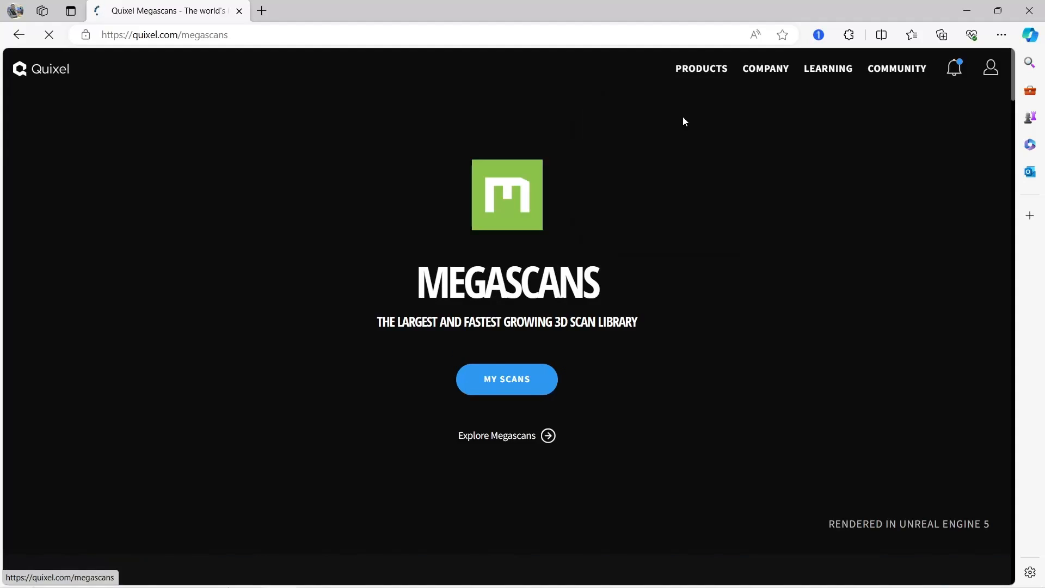
# Read through the Megascans product page, covering its features, scan variety and production quality sections
pyautogui.scroll(-9, 741, 297)
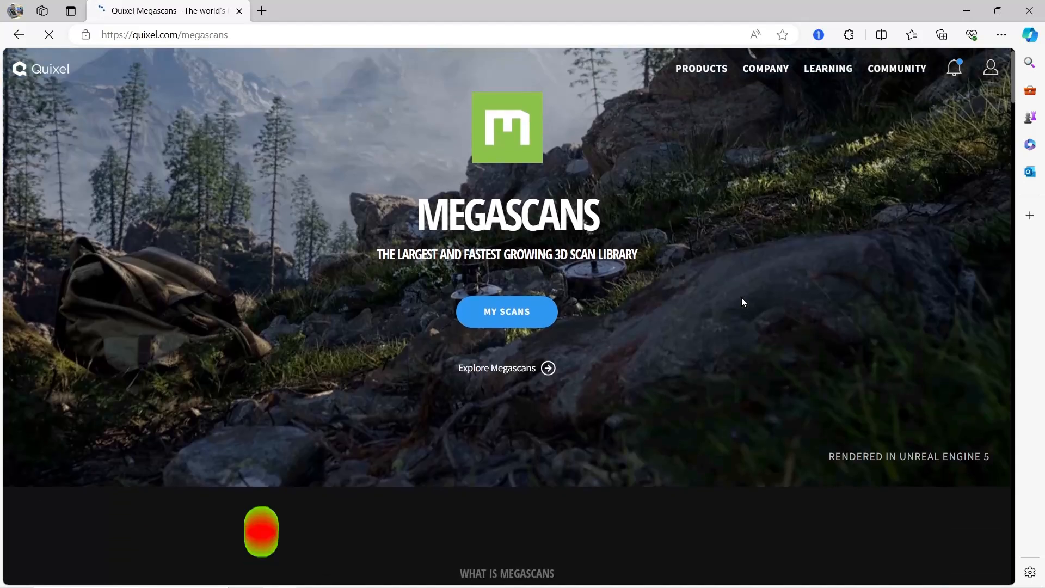
pyautogui.scroll(-3, 742, 301)
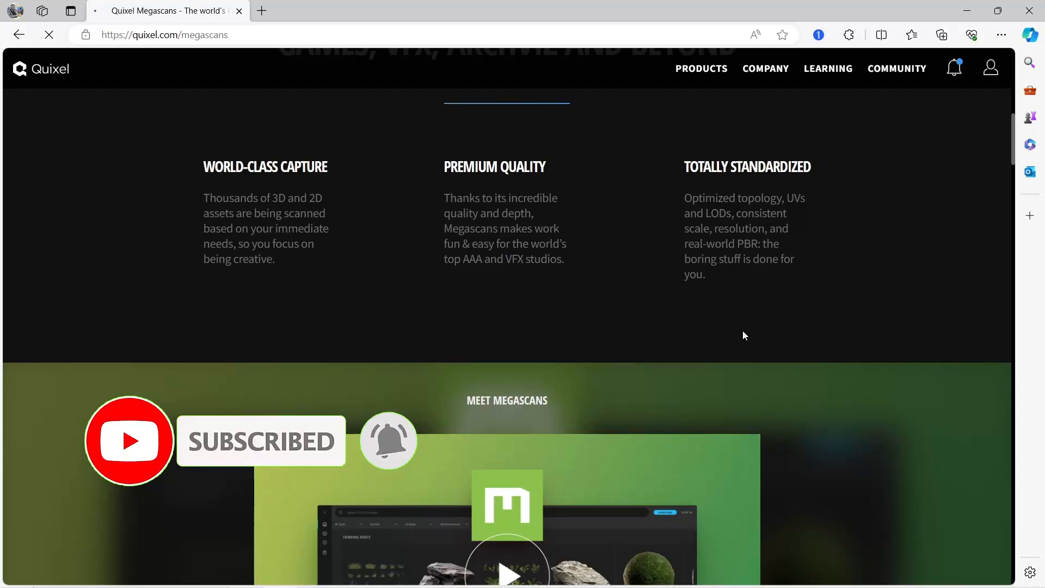
pyautogui.scroll(-6, 742, 334)
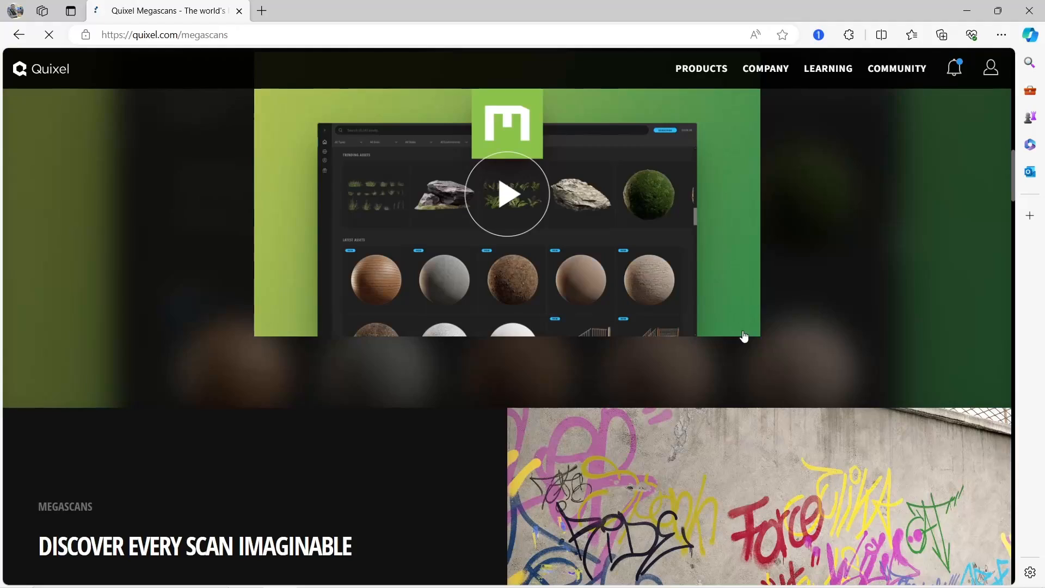
pyautogui.scroll(-5, 743, 336)
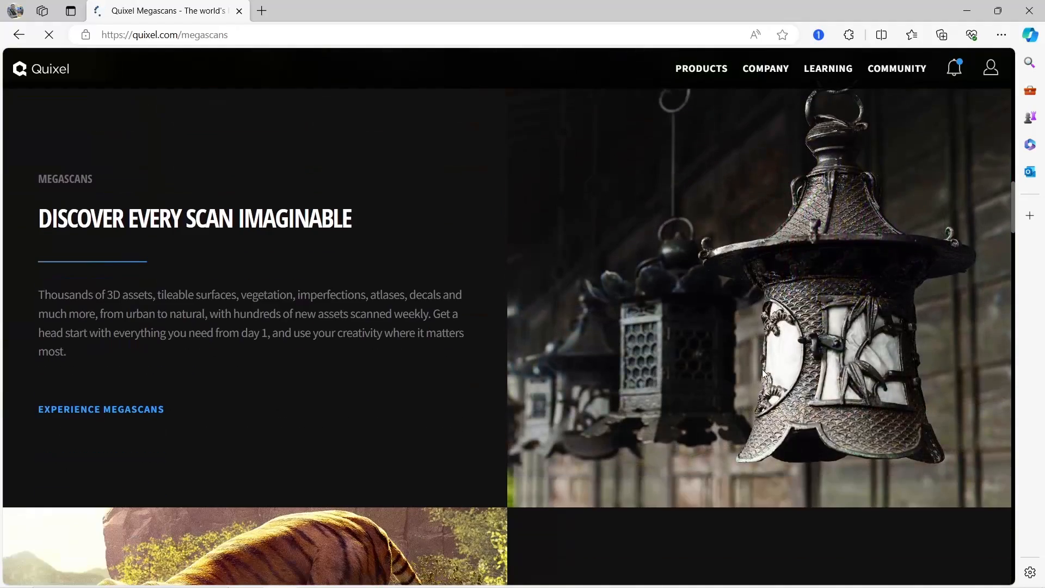
pyautogui.scroll(-5, 713, 429)
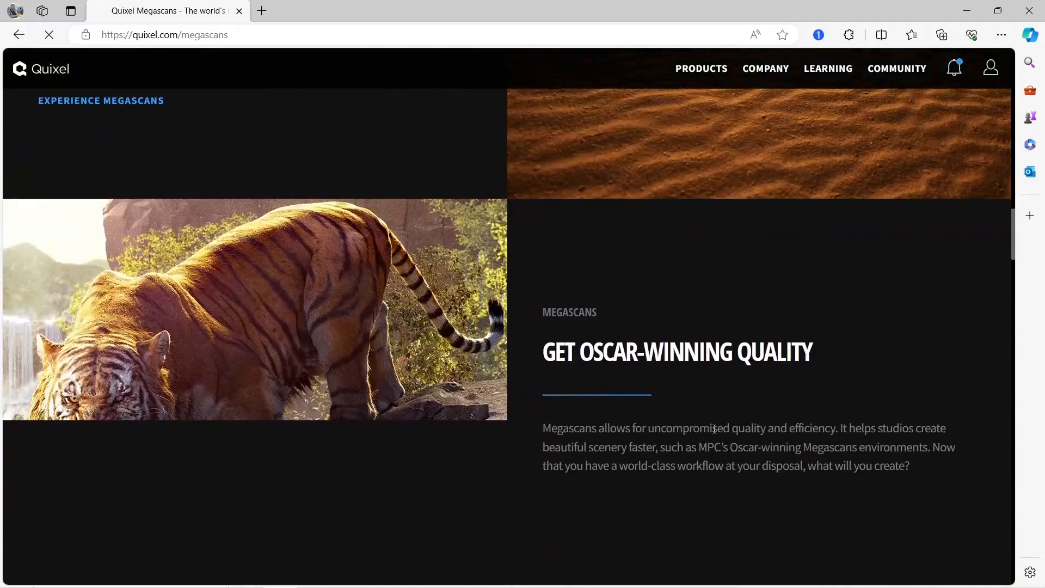
pyautogui.scroll(-2, 715, 429)
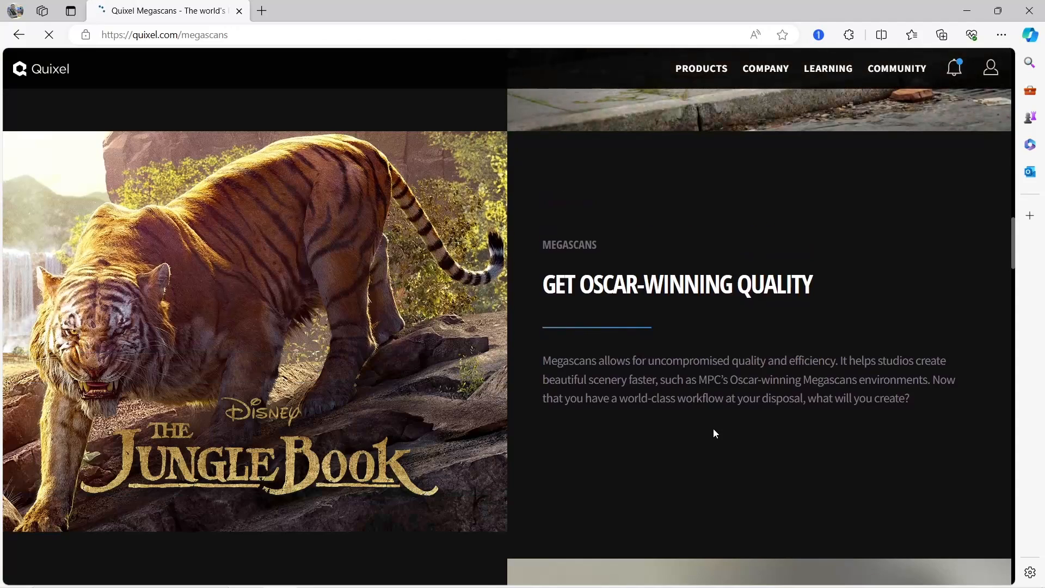
pyautogui.scroll(-5, 713, 429)
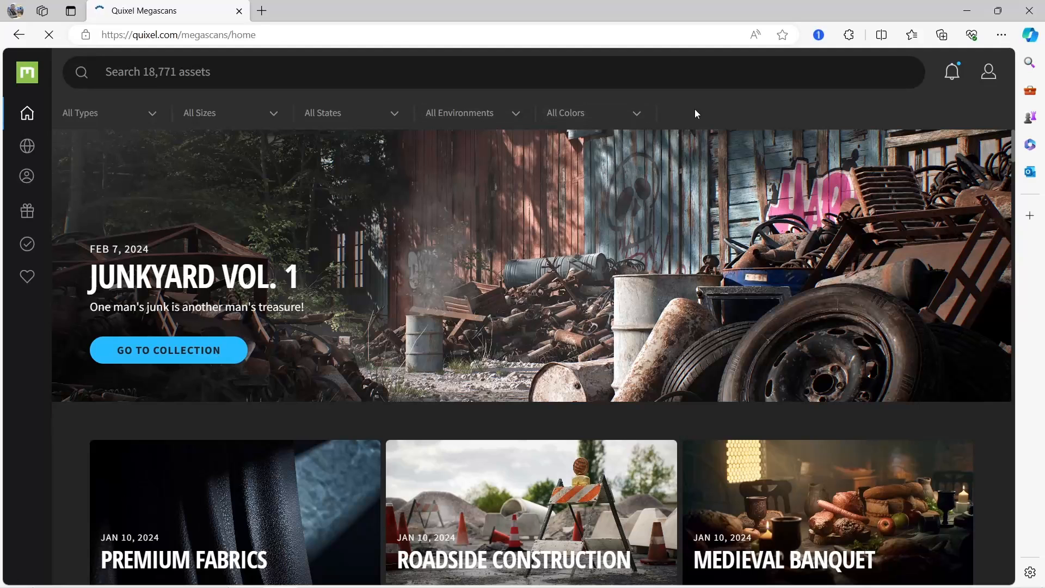
# Filter the Megascans asset library to Surfaces and open the Grass category in a new browser tab
pyautogui.click(105, 116)
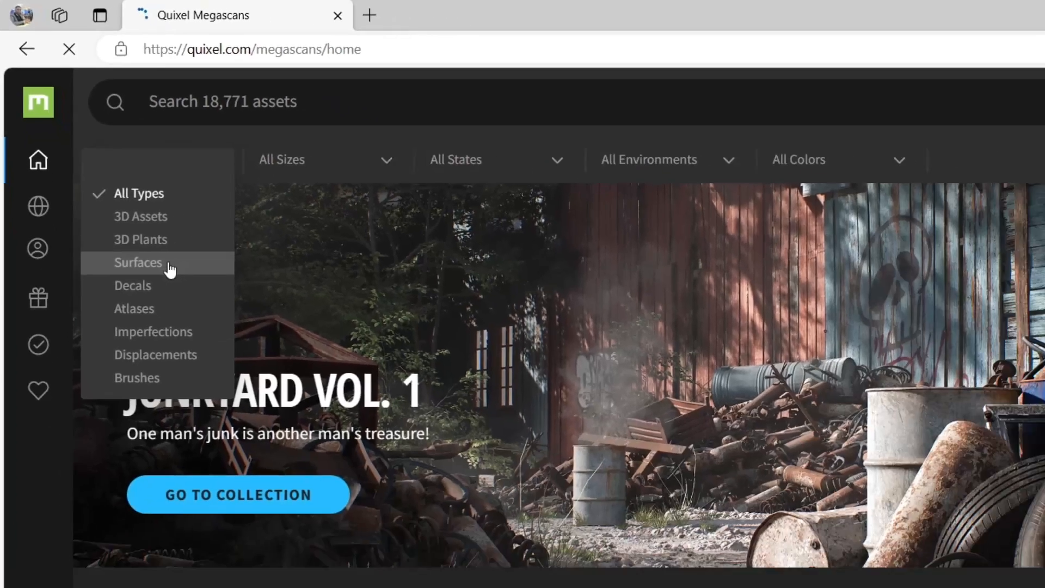
pyautogui.click(169, 268)
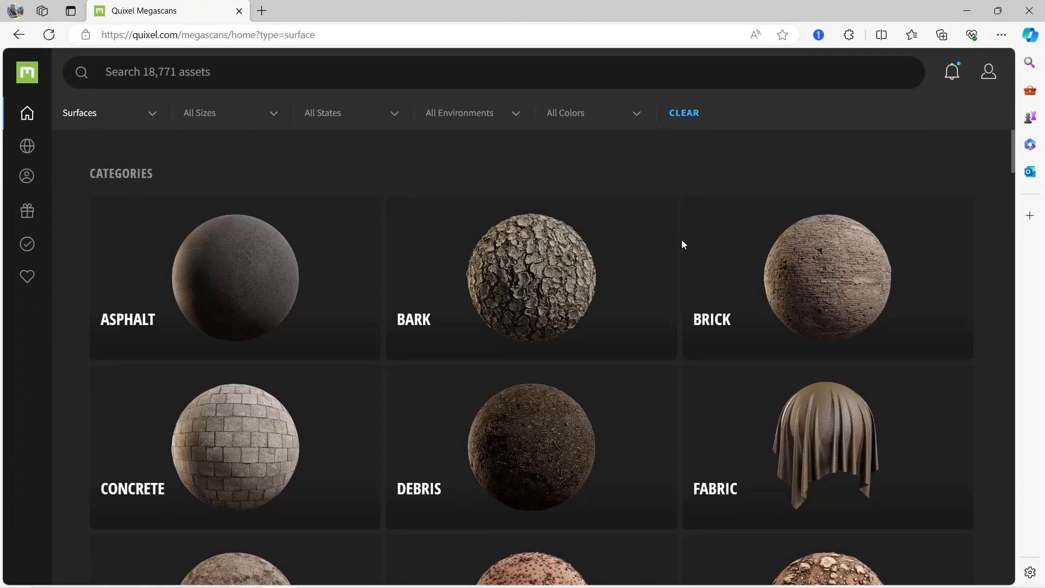
pyautogui.scroll(-1, 684, 245)
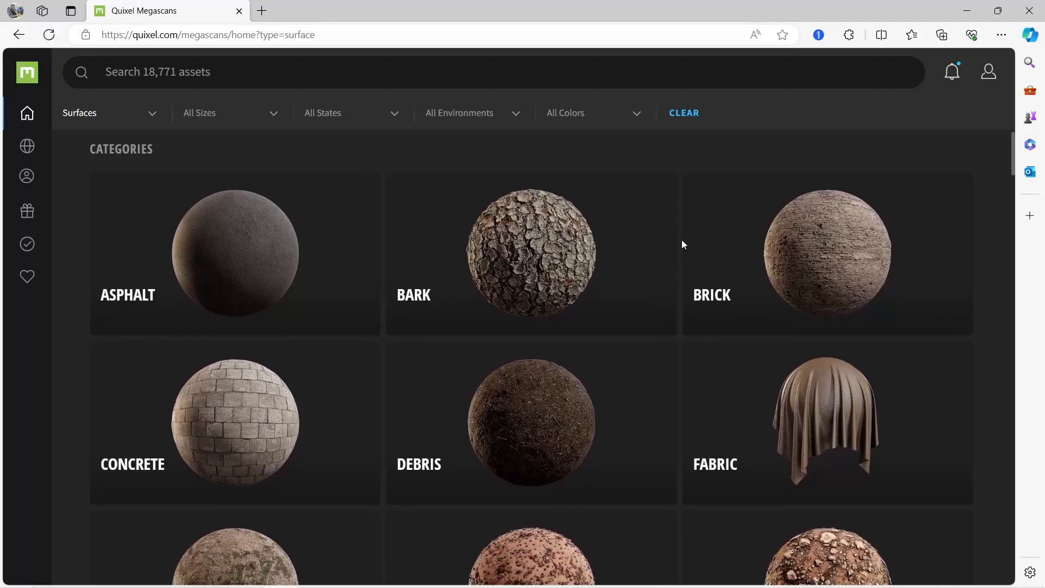
pyautogui.scroll(-3, 830, 283)
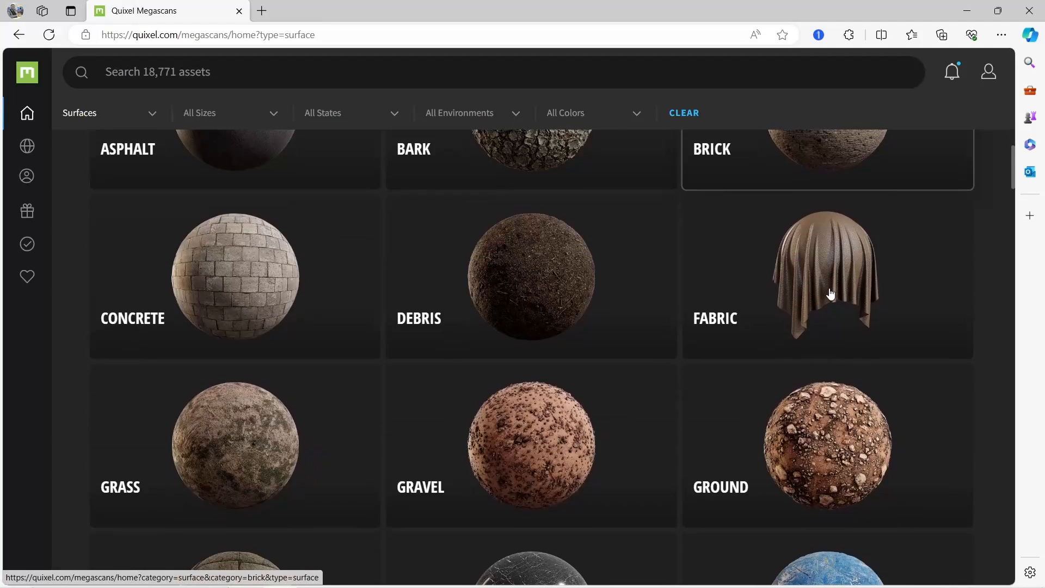
pyautogui.scroll(1, 830, 294)
pyautogui.scroll(-2, 565, 235)
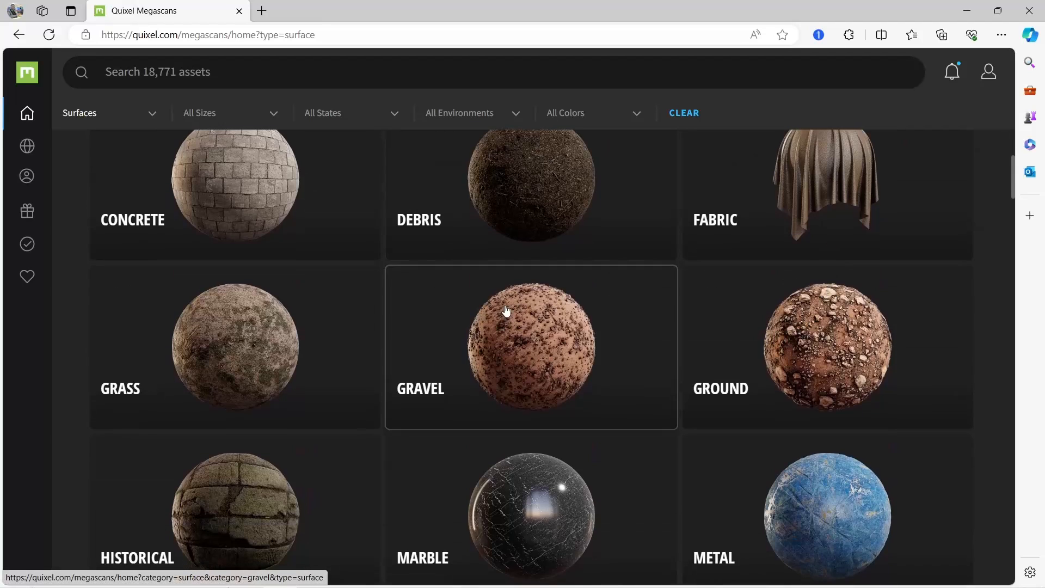
pyautogui.rightClick(252, 386)
pyautogui.click(354, 189)
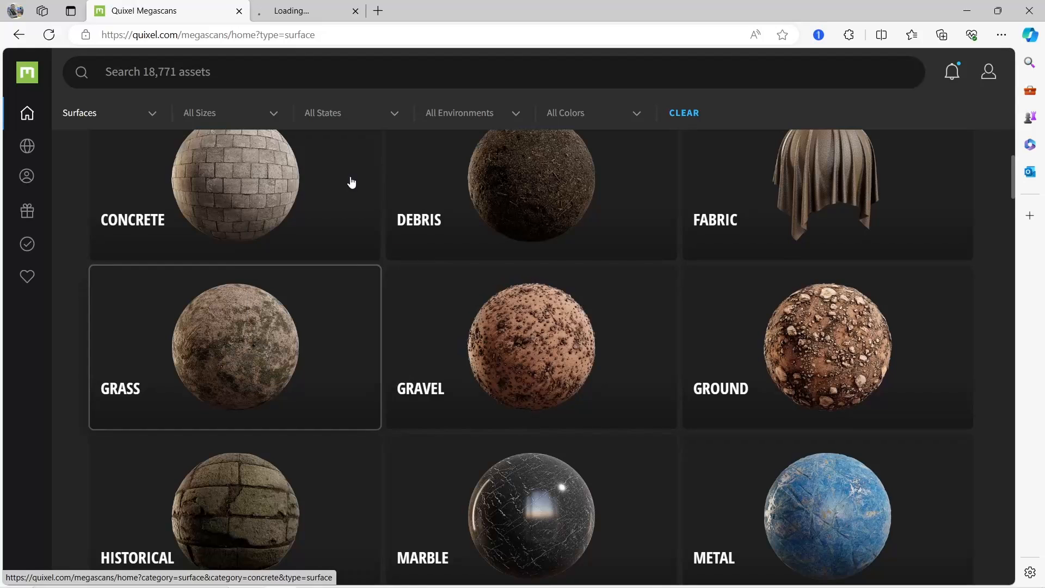
# Look over the remaining surface categories, from Historical and Marble down to Wood and Other
pyautogui.scroll(-2, 454, 366)
pyautogui.scroll(-2, 454, 365)
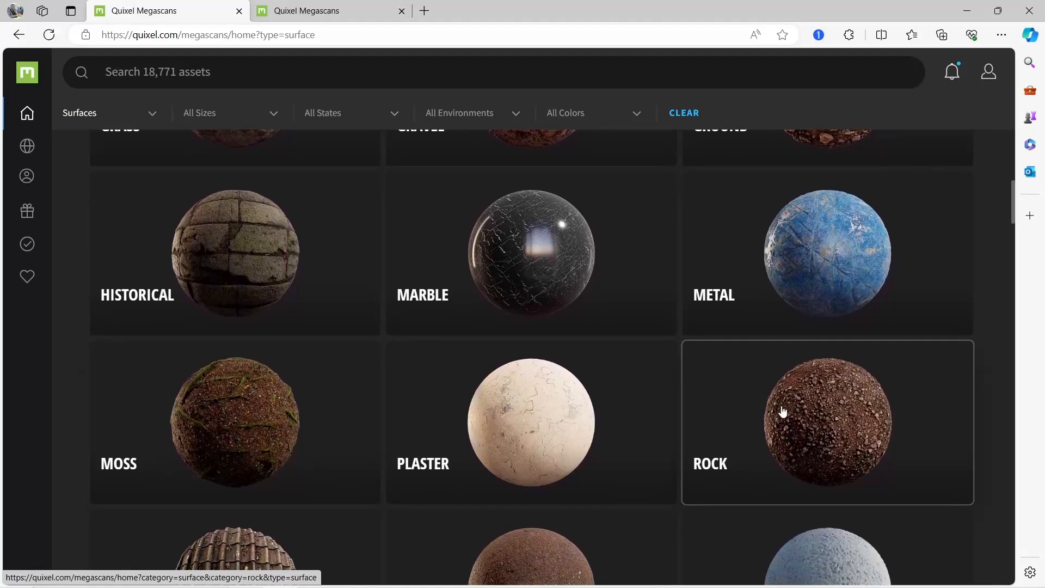
pyautogui.scroll(-4, 614, 254)
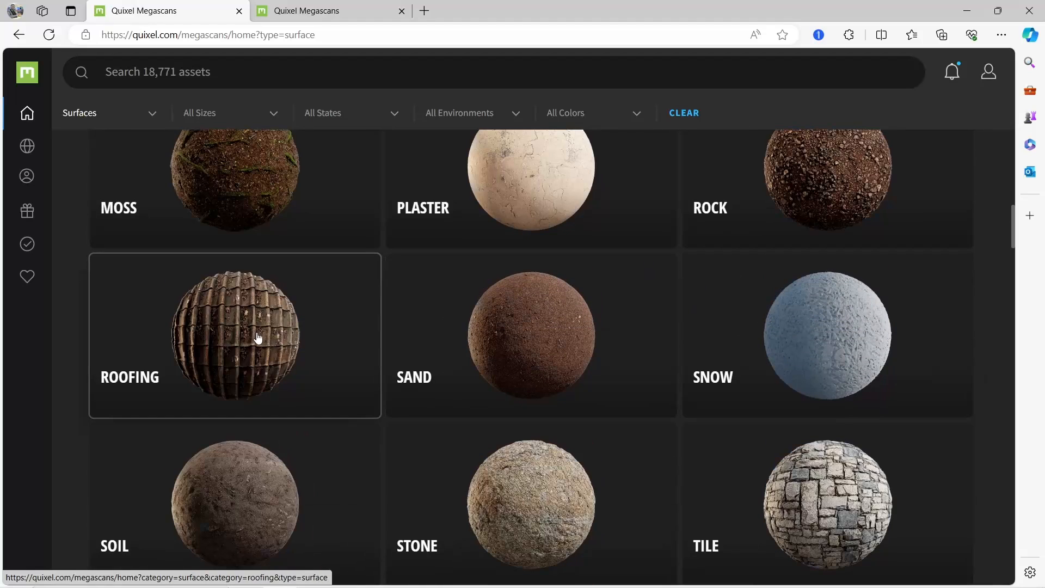
pyautogui.scroll(-2, 384, 357)
pyautogui.scroll(-1, 461, 375)
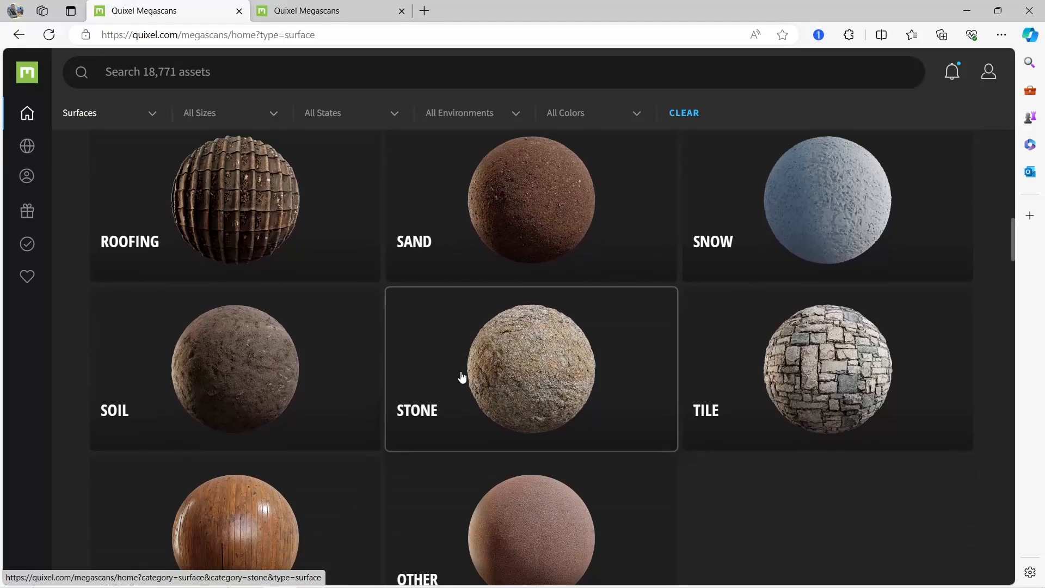
pyautogui.scroll(-1, 462, 375)
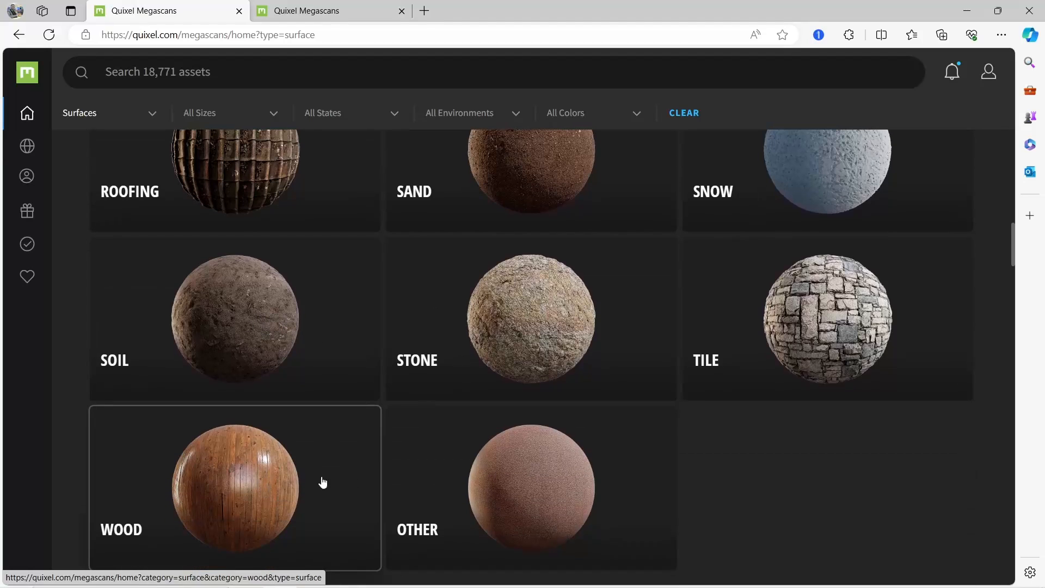
# In the Grass category's tab, enter the Lawn subcategory and open the Lawn Grass surface from the trending assets
pyautogui.hotkey('ctrl', 'Tab')
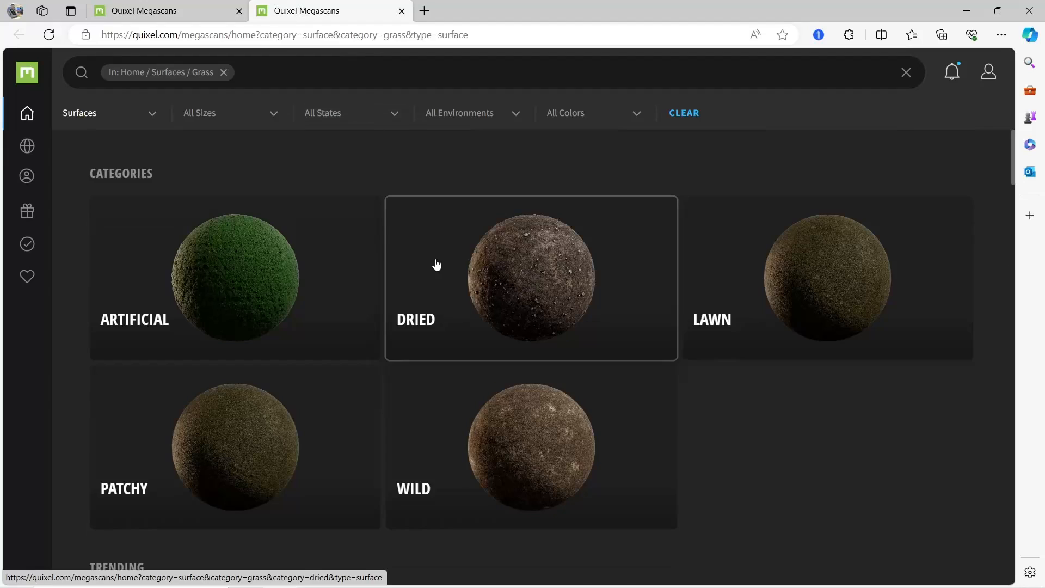
pyautogui.click(799, 276)
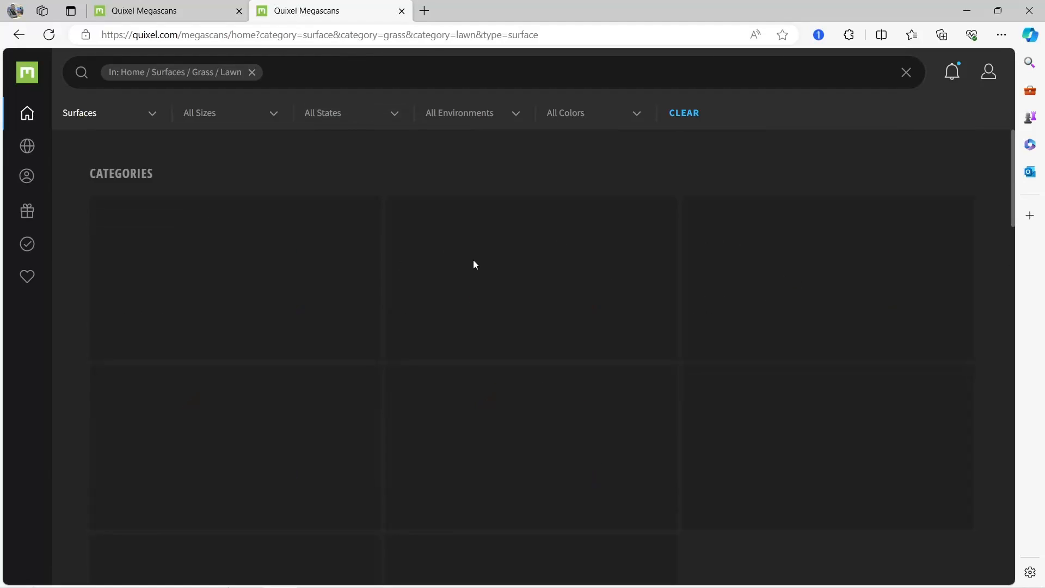
pyautogui.scroll(-3, 467, 364)
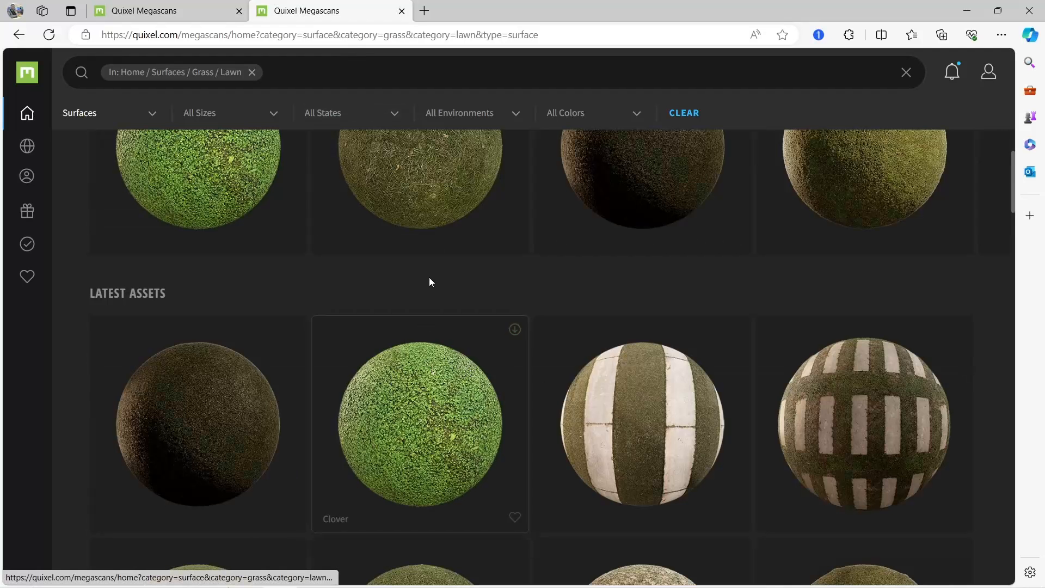
pyautogui.scroll(2, 430, 281)
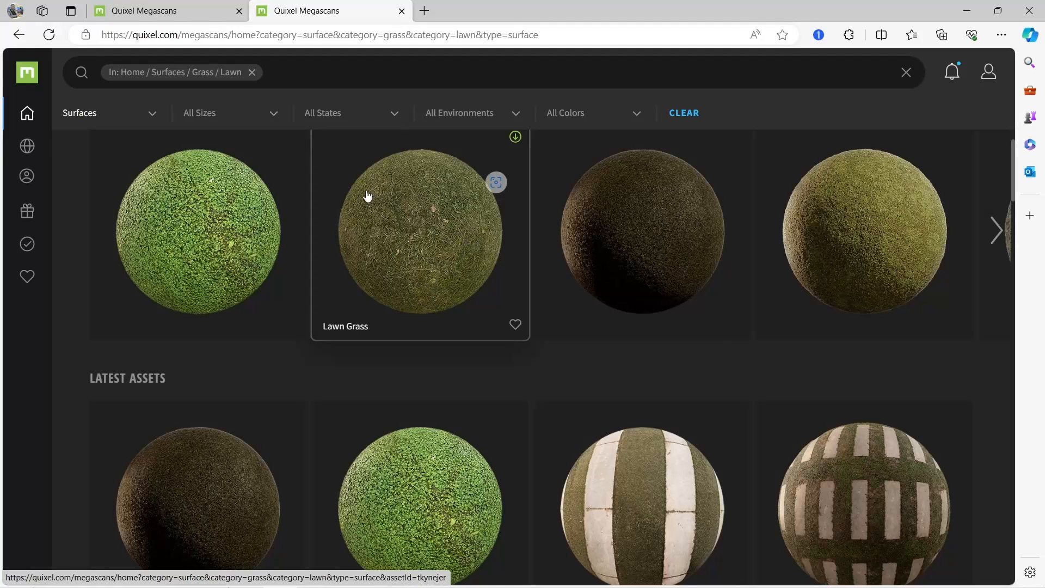
pyautogui.click(394, 213)
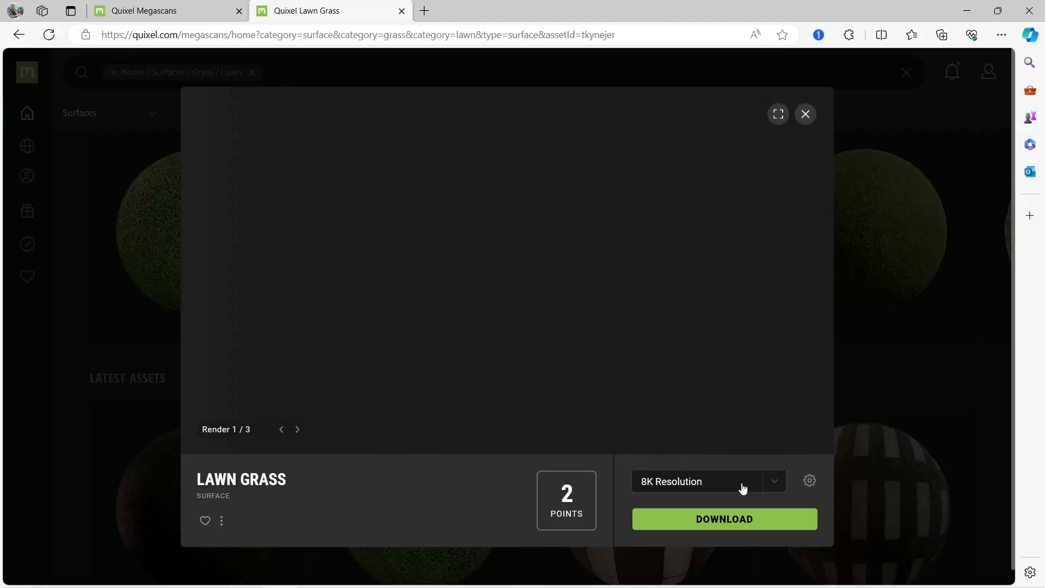
# Set the Lawn Grass surface to 2K Resolution and download it
pyautogui.click(743, 488)
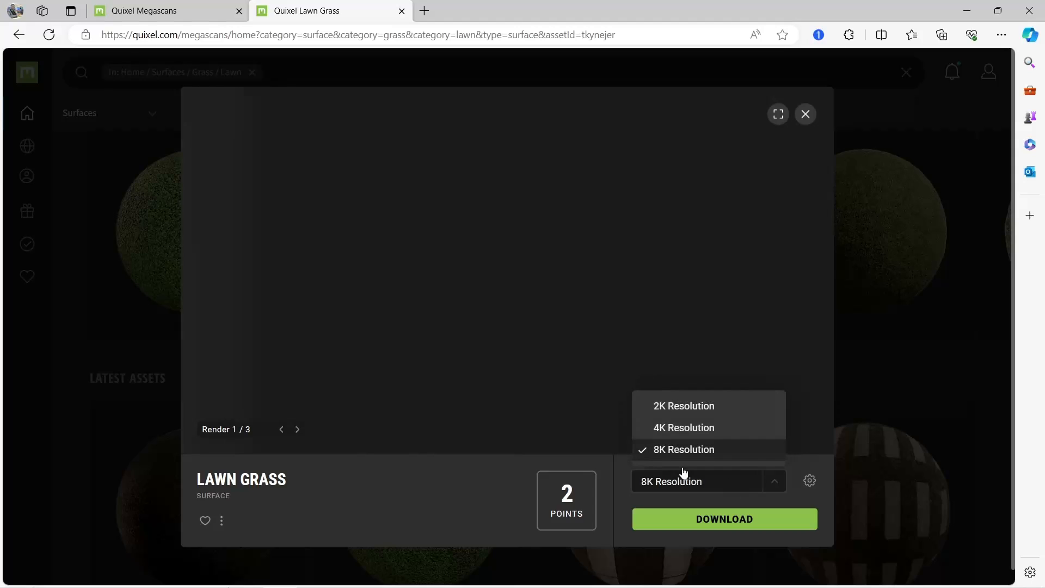
pyautogui.click(695, 406)
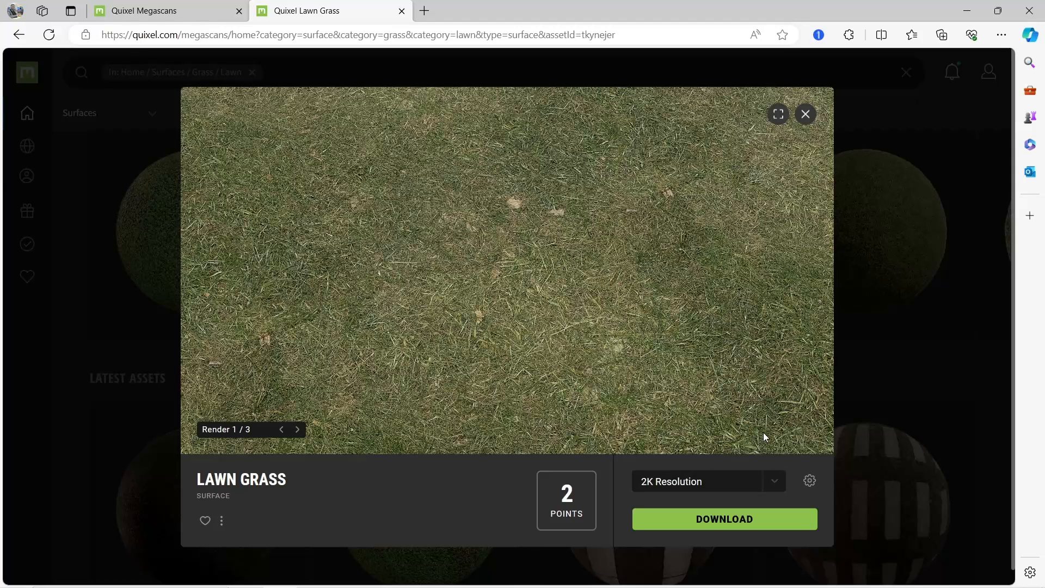
pyautogui.click(741, 519)
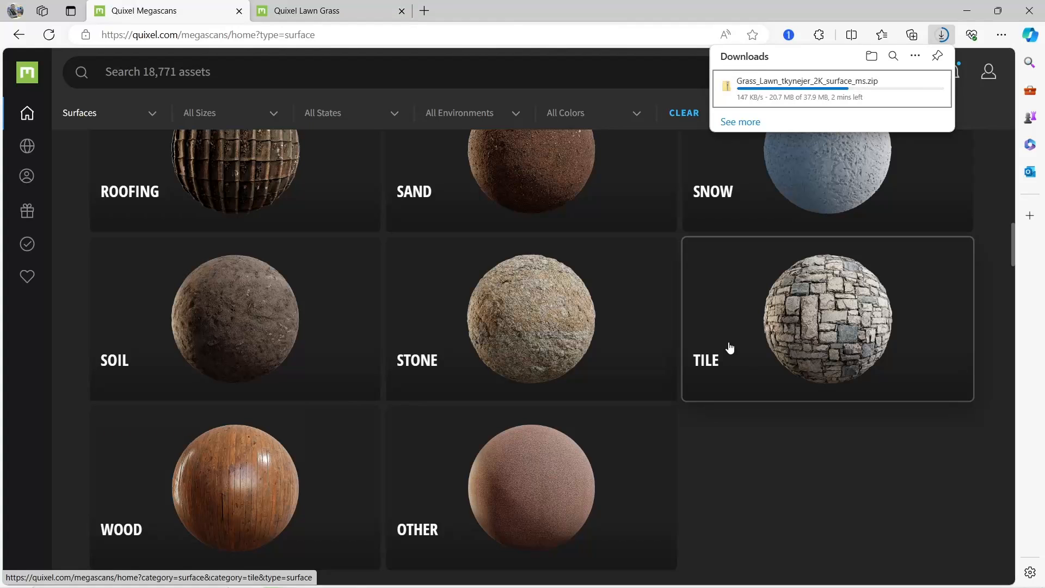
pyautogui.scroll(3, 730, 348)
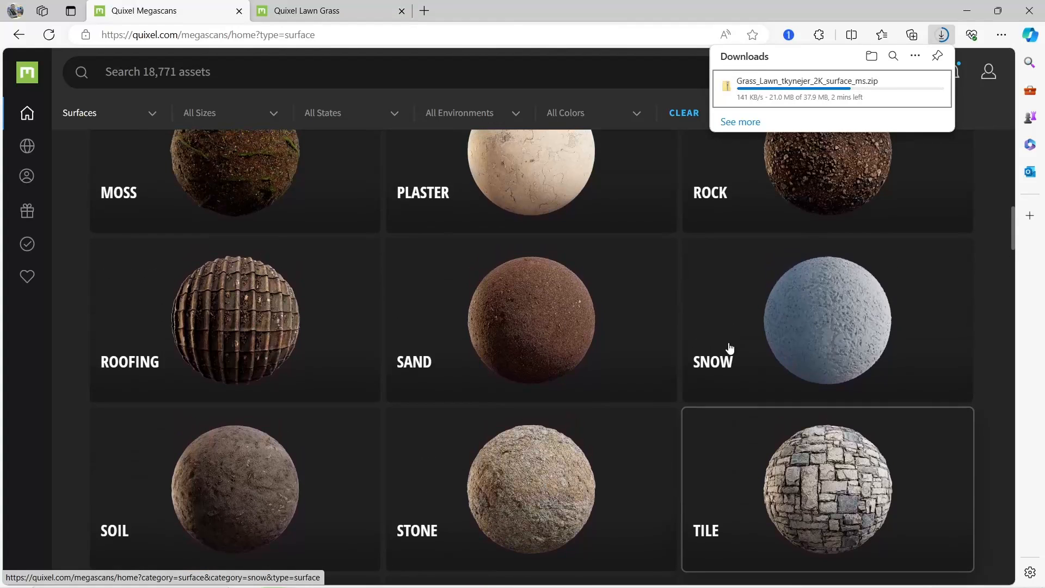
pyautogui.scroll(-2, 729, 347)
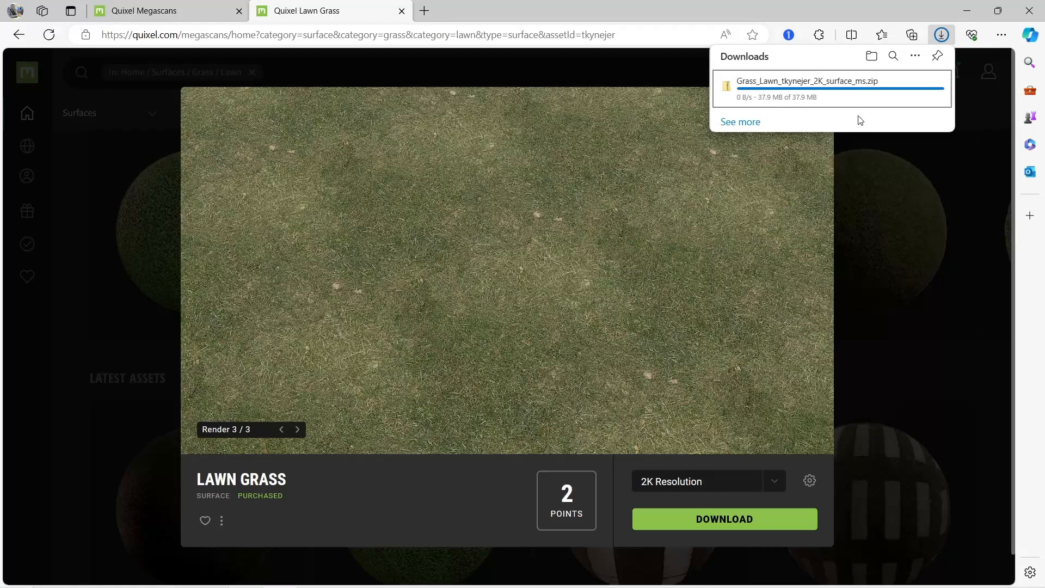
# Move the downloaded Grass_Lawn_tkynejer_2K_surface_ms.zip into the Quixel MS folder on the Desktop using File Explorer
pyautogui.click(894, 87)
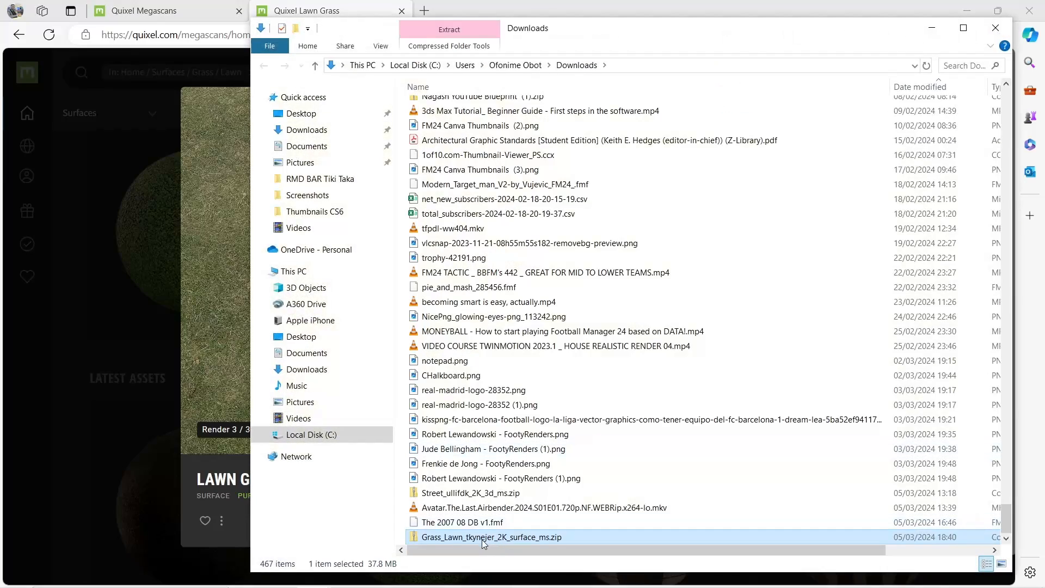
pyautogui.moveTo(483, 542); pyautogui.dragTo(322, 118)
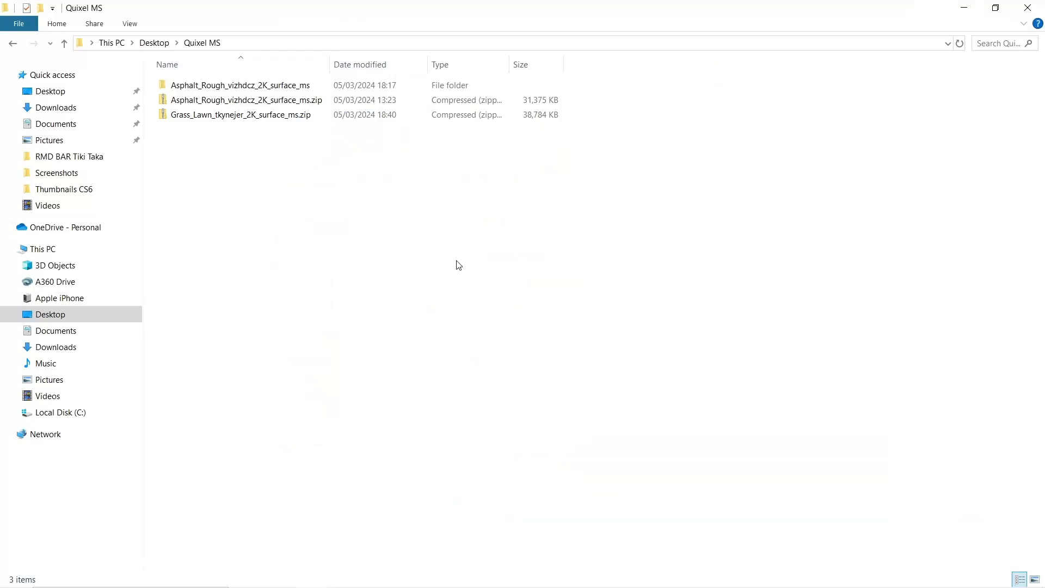
# Extract Grass_Lawn_tkynejer_2K_surface_ms.zip with 7-Zip into its own subfolder in Quixel MS and open the extracted folder
pyautogui.click(238, 116)
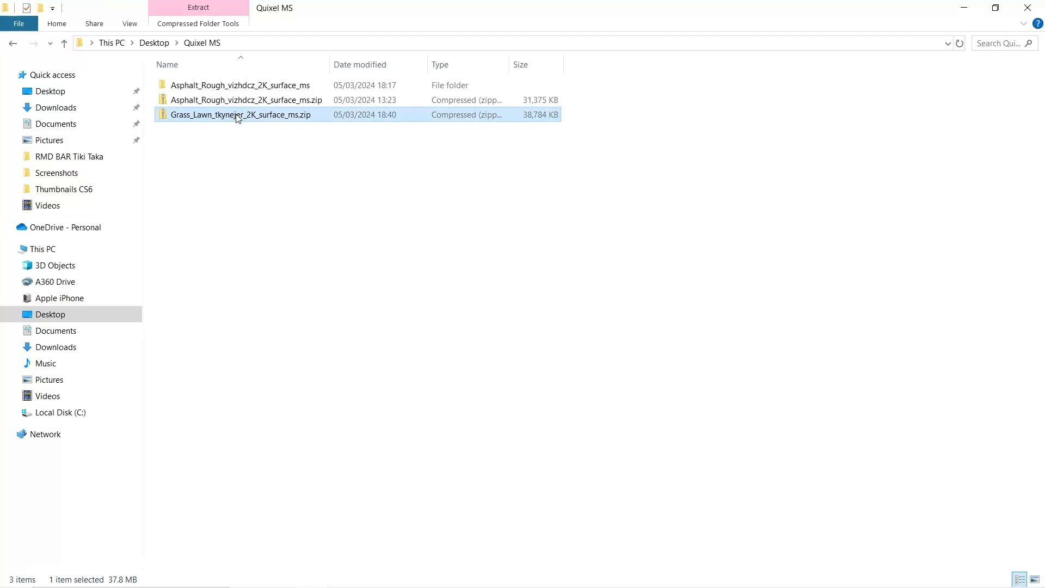
pyautogui.rightClick(237, 116)
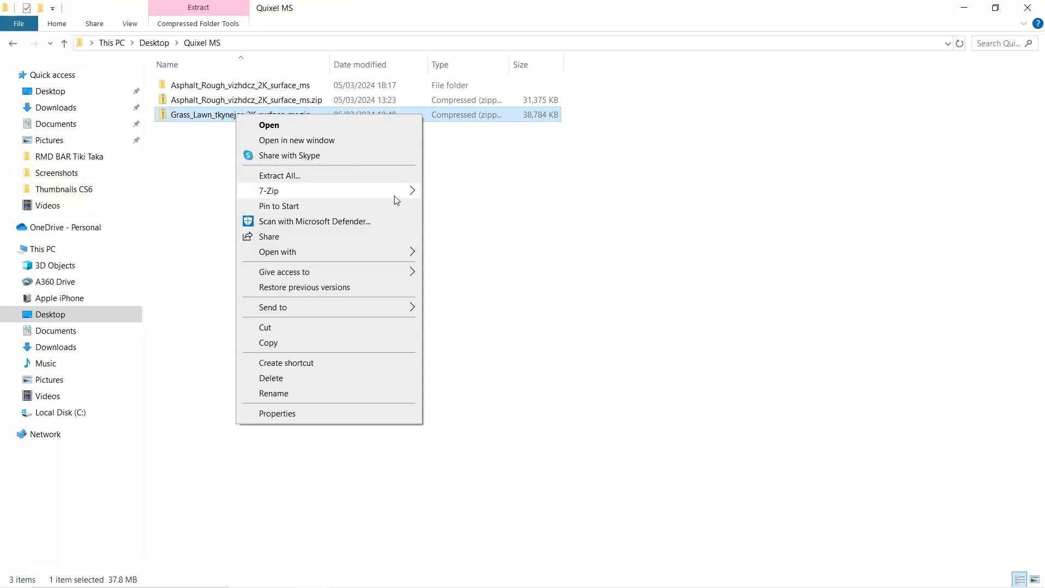
pyautogui.moveTo(397, 200)
pyautogui.click(472, 221)
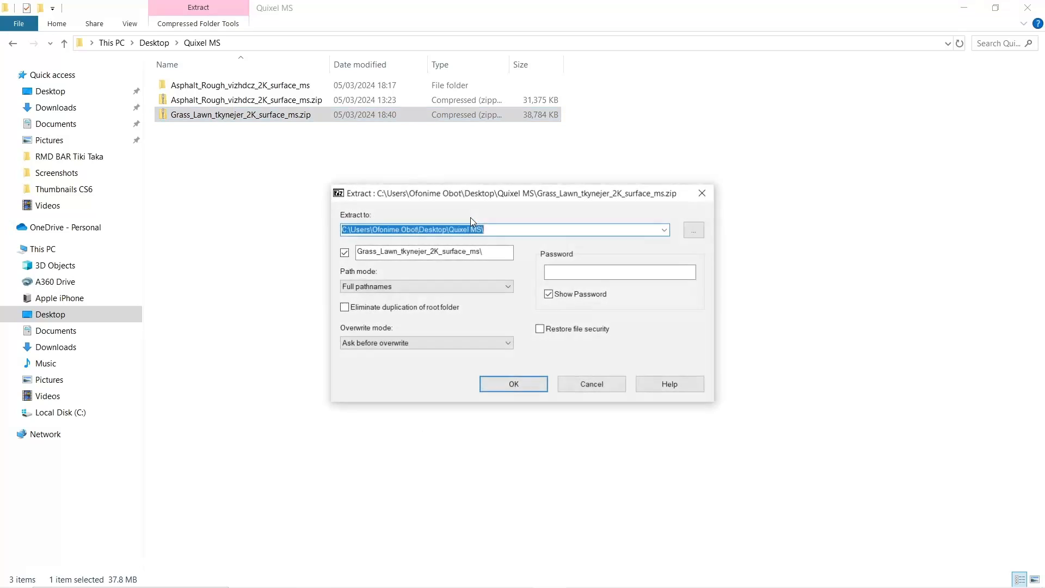
pyautogui.press('Return')
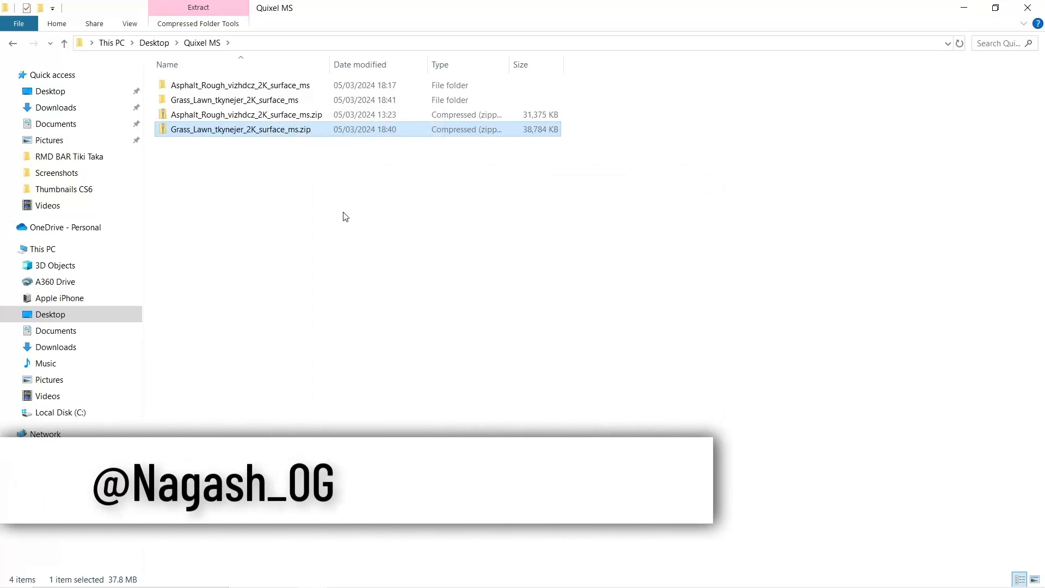
pyautogui.doubleClick(232, 104)
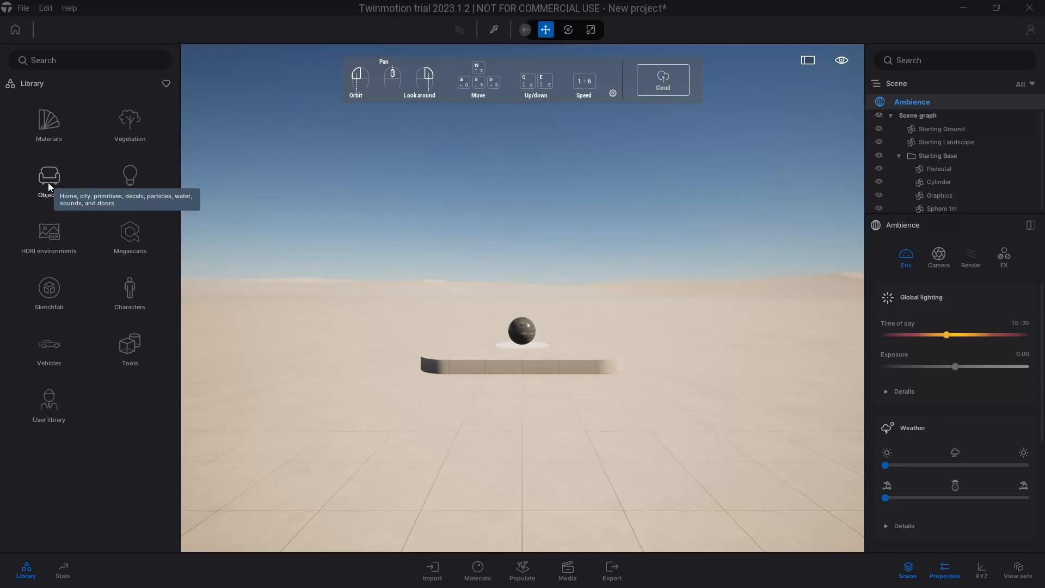
# Switch to Twinmotion and place a Plane 10m primitive on the ground in front of the starting pedestal
pyautogui.click(48, 181)
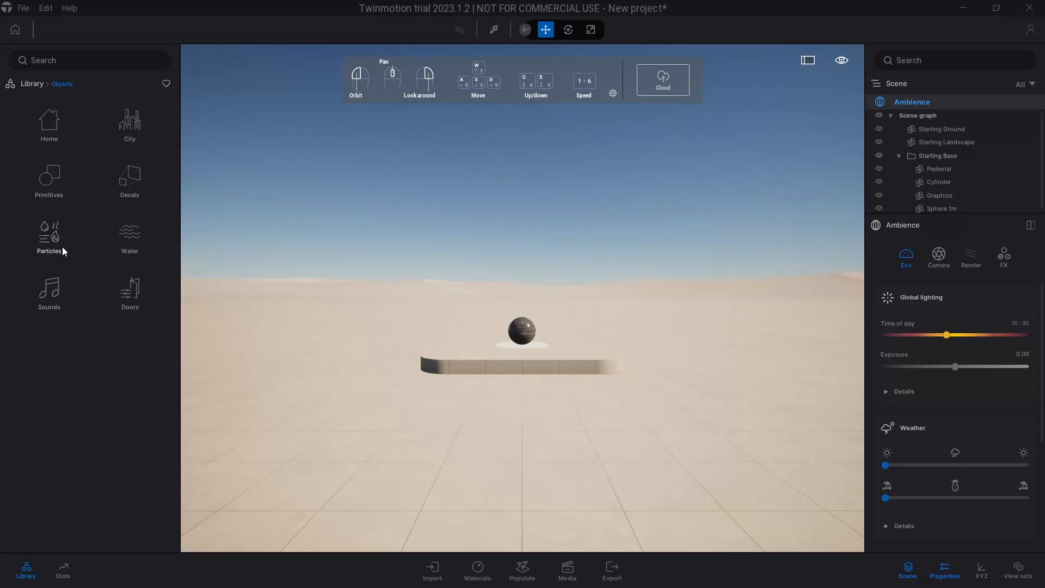
pyautogui.click(56, 179)
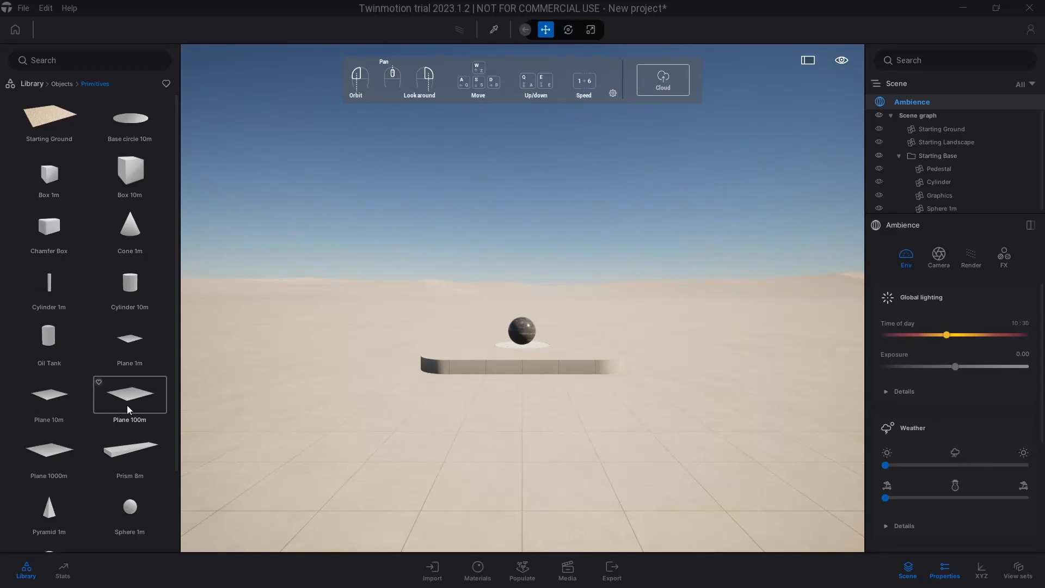
pyautogui.scroll(-1, 59, 409)
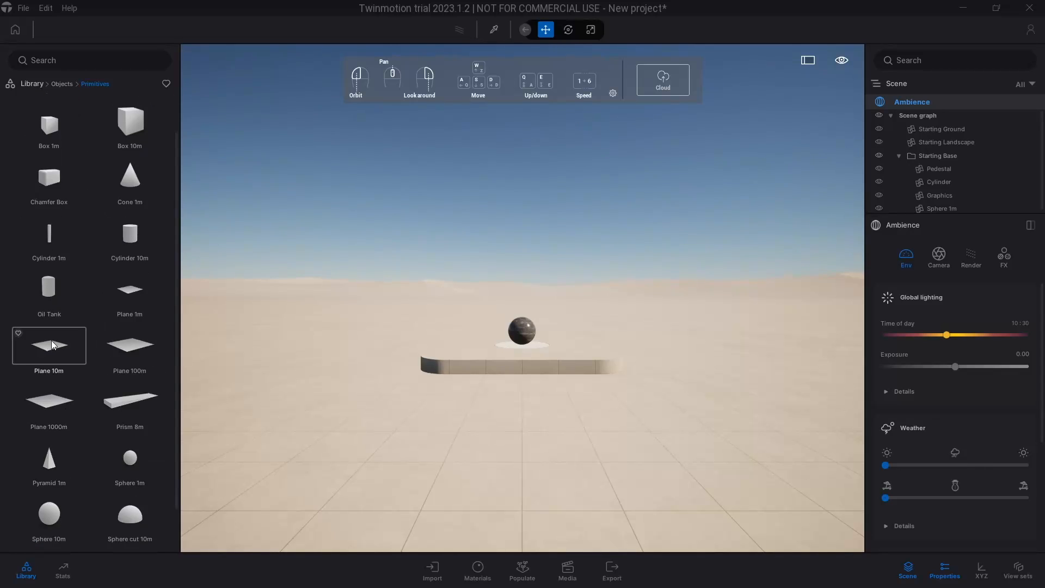
pyautogui.moveTo(52, 345); pyautogui.dragTo(513, 461)
pyautogui.scroll(-3, 514, 411)
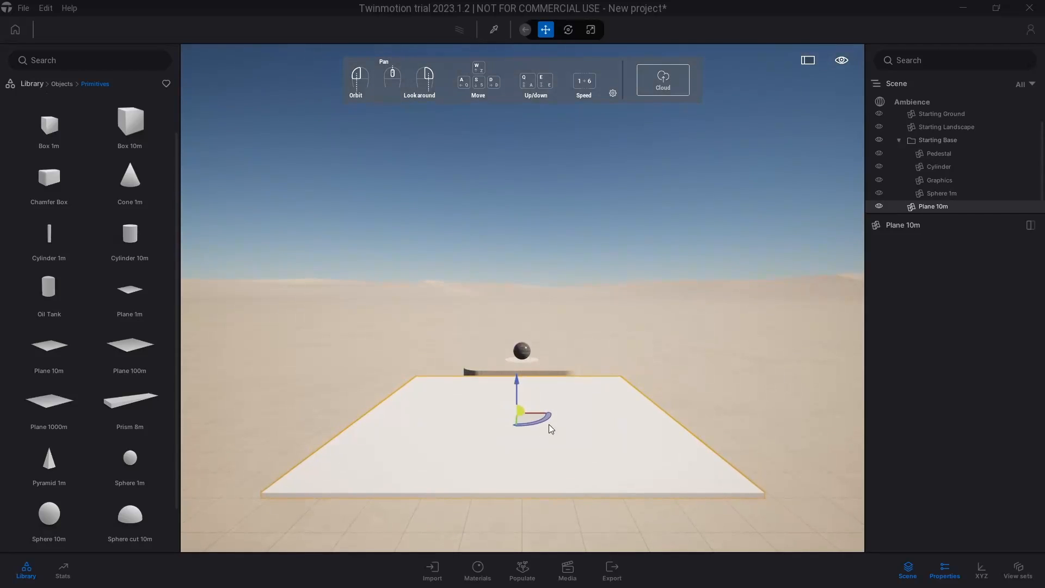
pyautogui.click(692, 352)
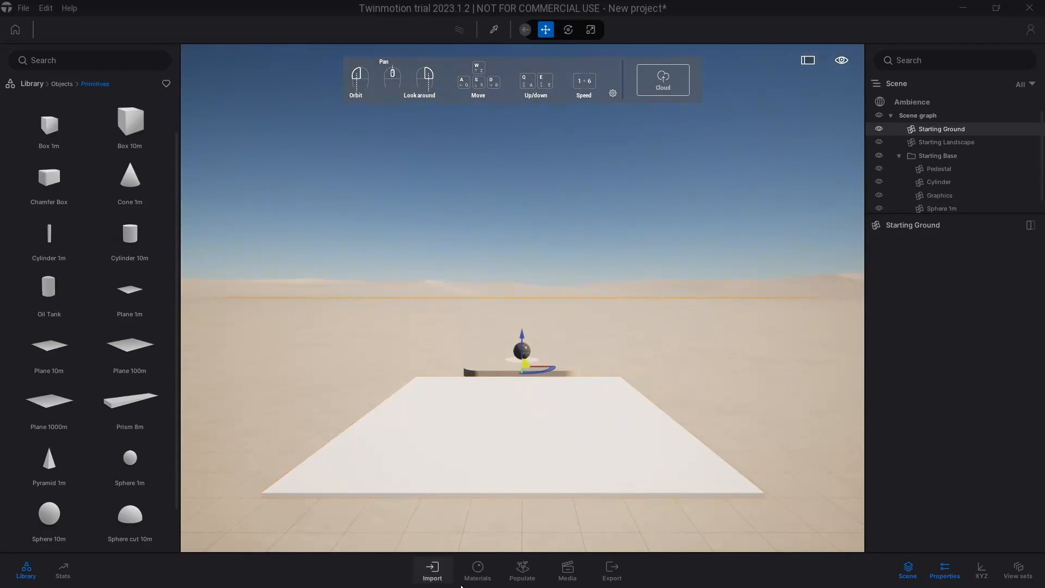
# Sample the white plane's material with the material picker to load its properties
pyautogui.click(477, 569)
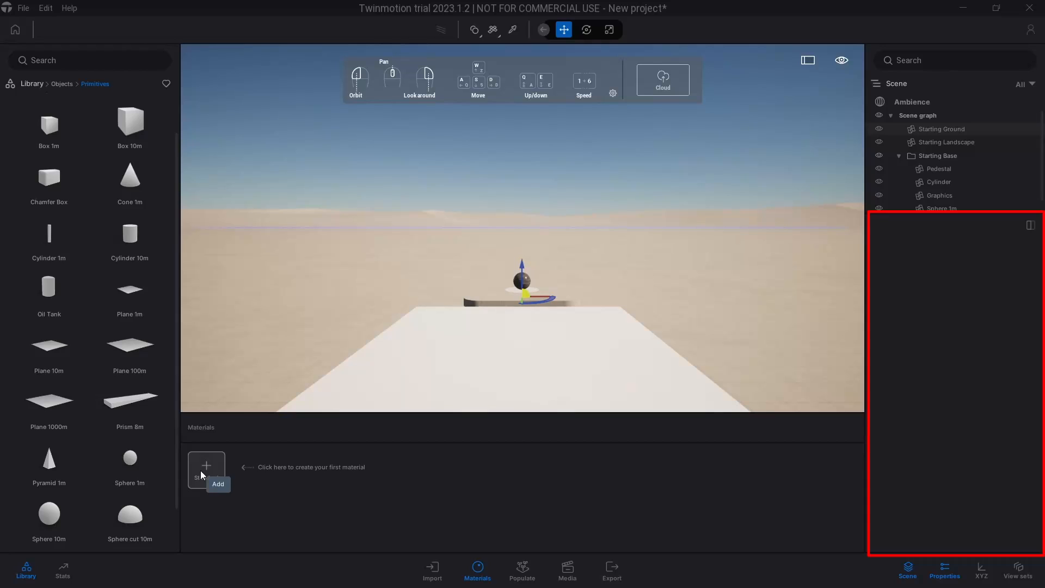
pyautogui.click(513, 29)
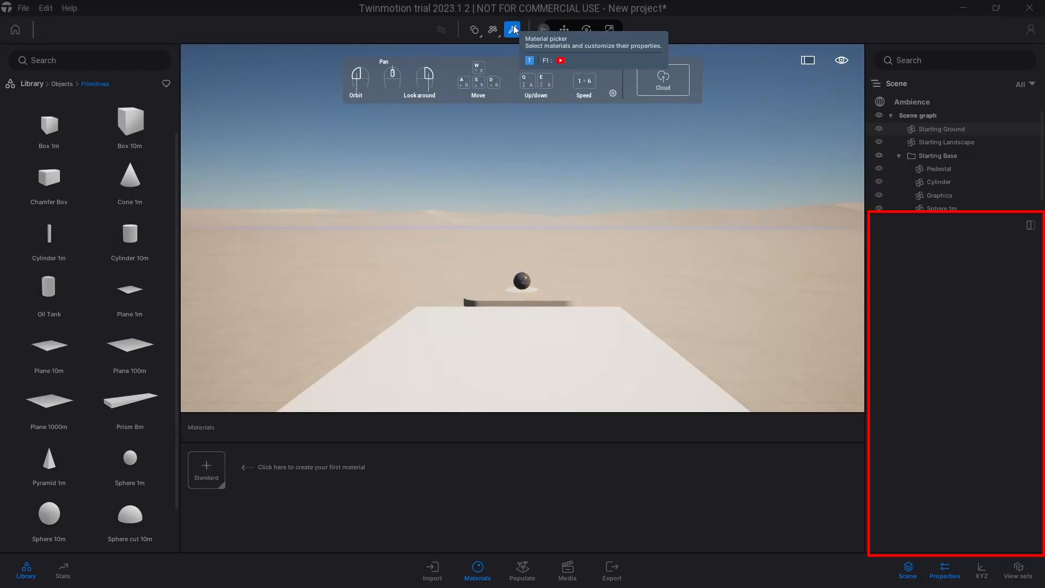
pyautogui.click(481, 361)
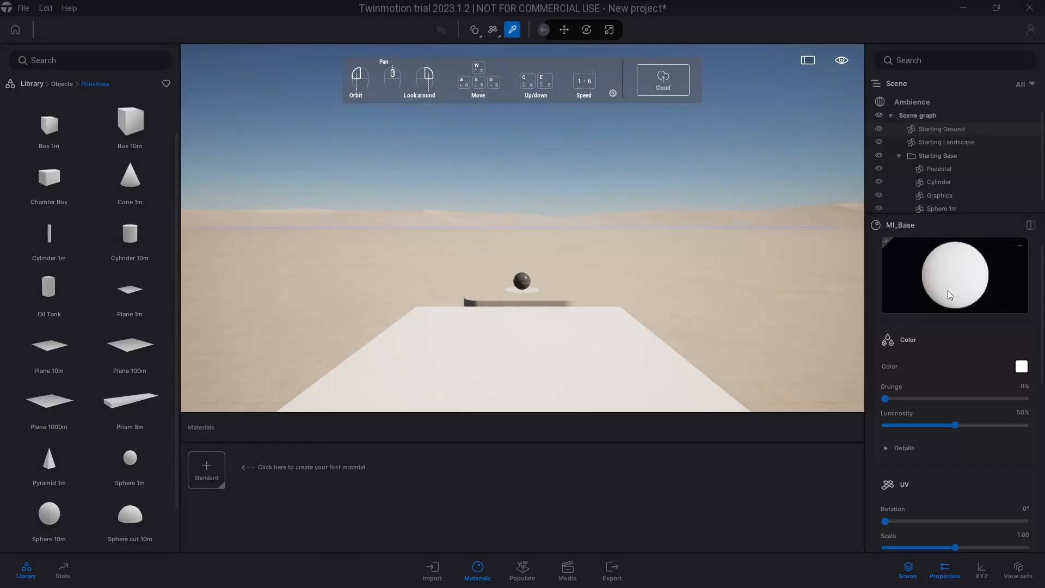
# Examine the Color, UV, Roughness and Metallic settings of the plane's material
pyautogui.scroll(-2, 945, 369)
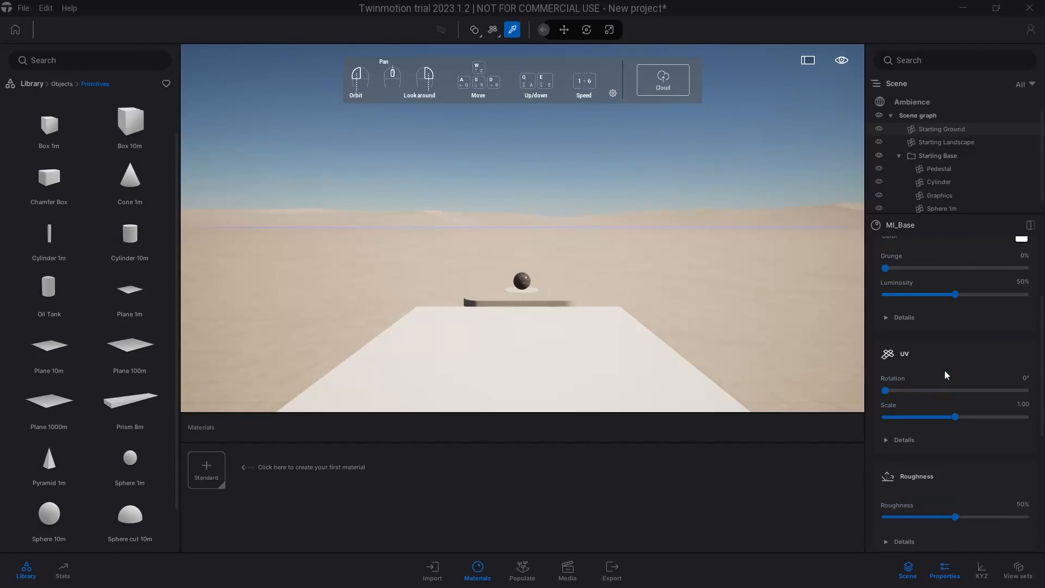
pyautogui.scroll(2, 945, 370)
pyautogui.scroll(-1, 945, 370)
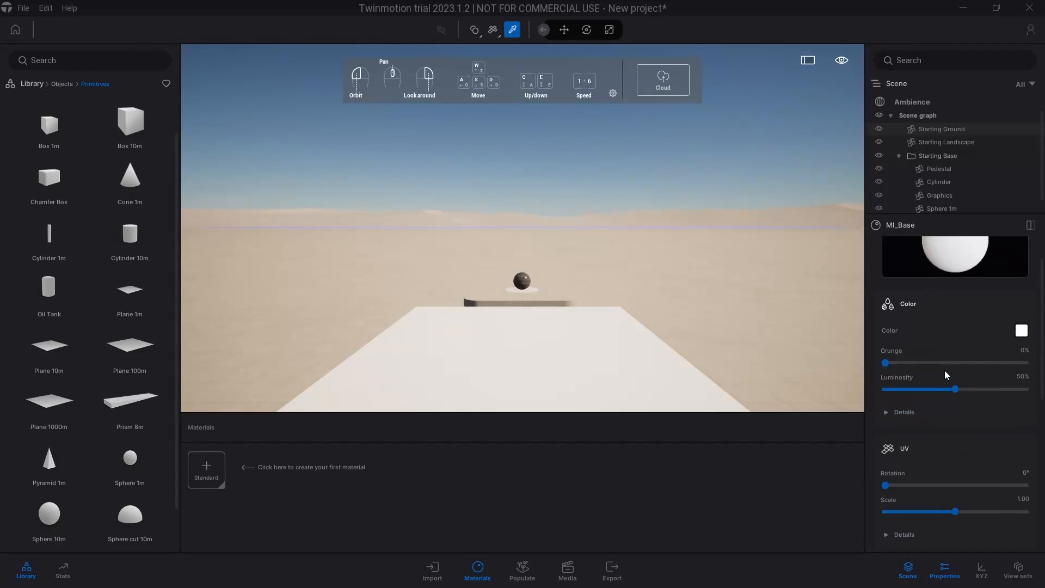
pyautogui.scroll(1, 945, 370)
pyautogui.scroll(-1, 971, 381)
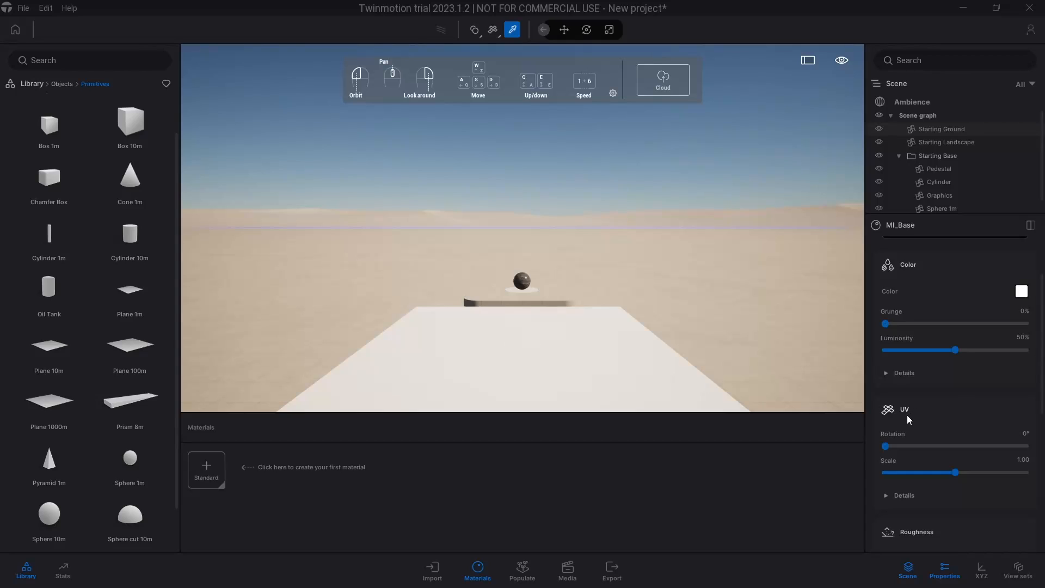
pyautogui.scroll(-2, 907, 415)
pyautogui.scroll(-2, 920, 462)
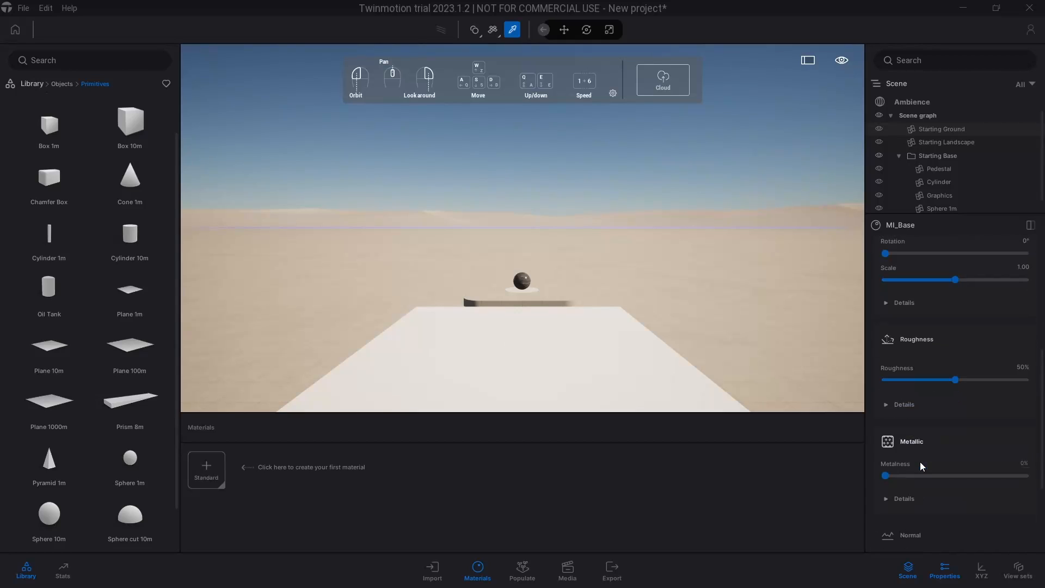
# Enable the Normal property of the plane's MI_Base material
pyautogui.scroll(-1, 922, 479)
pyautogui.scroll(-1, 923, 477)
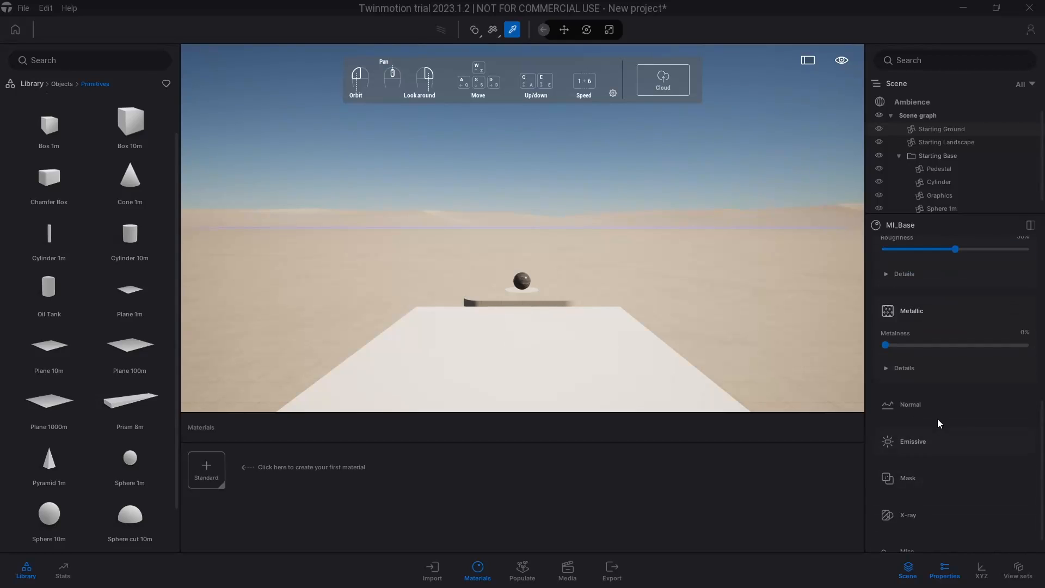
pyautogui.click(936, 410)
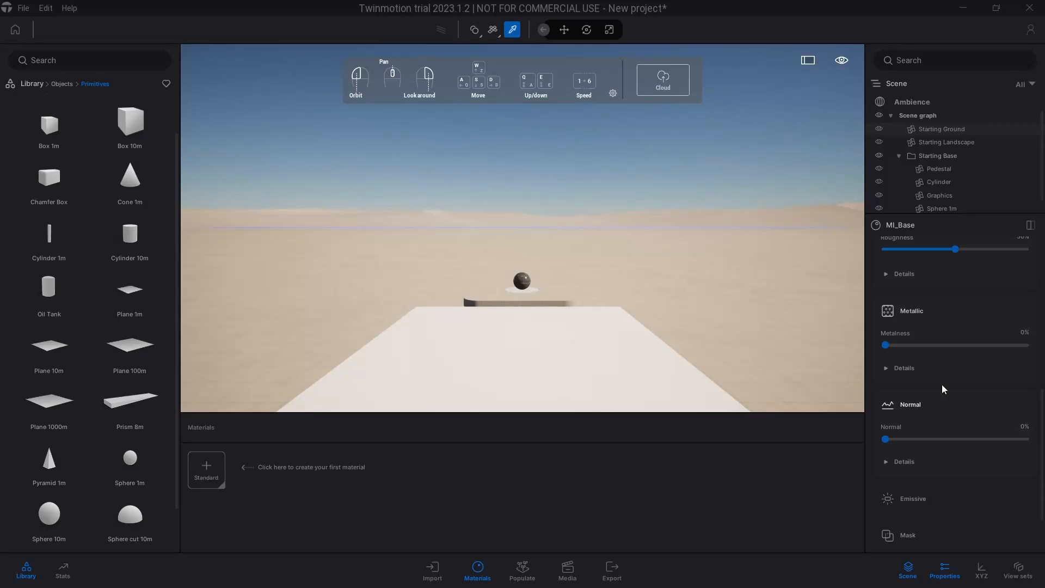
# Expand the Color details of the plane's material and open the file browser for its texture
pyautogui.scroll(5, 939, 381)
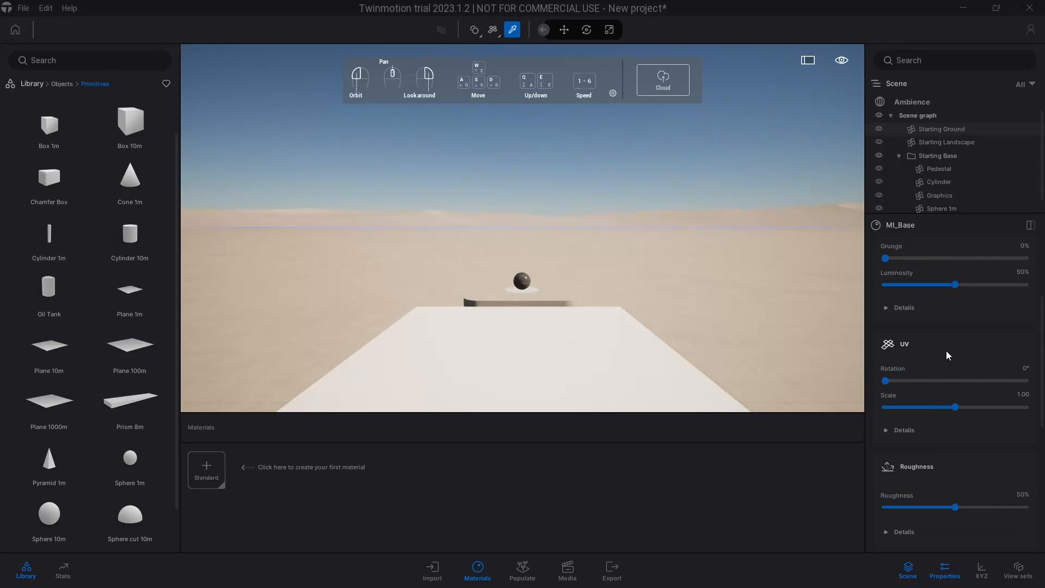
pyautogui.scroll(2, 946, 351)
pyautogui.click(923, 413)
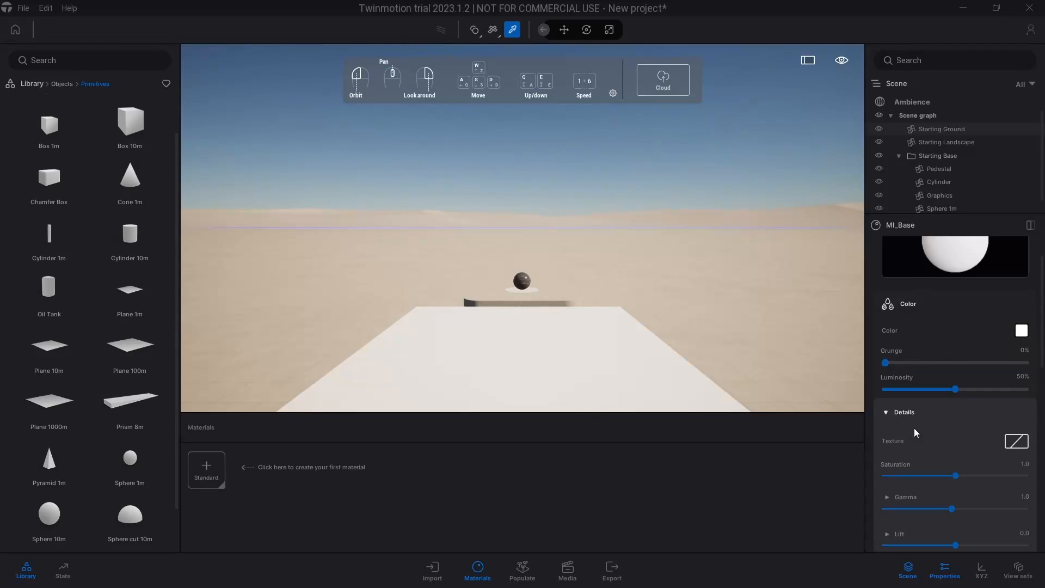
pyautogui.click(913, 408)
pyautogui.click(919, 411)
pyautogui.rightClick(1022, 446)
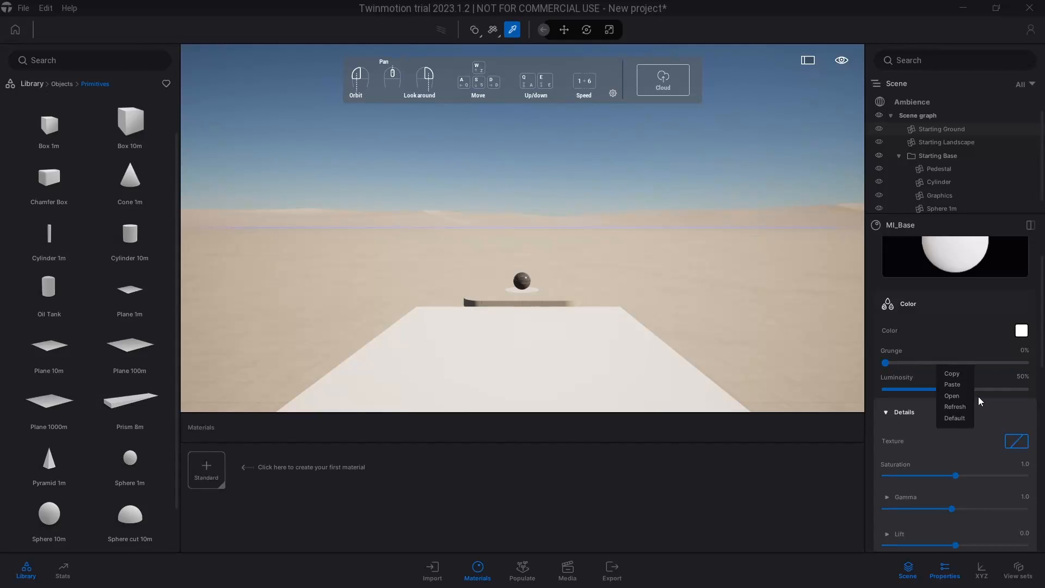
pyautogui.click(958, 397)
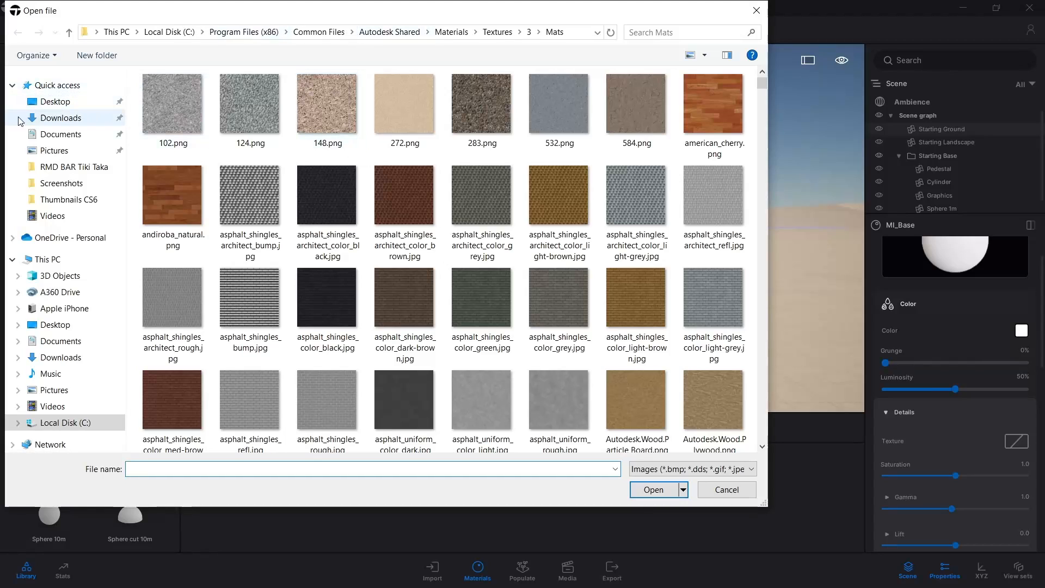
# Load tkynejer_2K_Albedo.jpg from the Grass_Lawn_tkynejer_2K_surface_ms folder in Desktop > Quixel MS as the Color texture
pyautogui.click(46, 101)
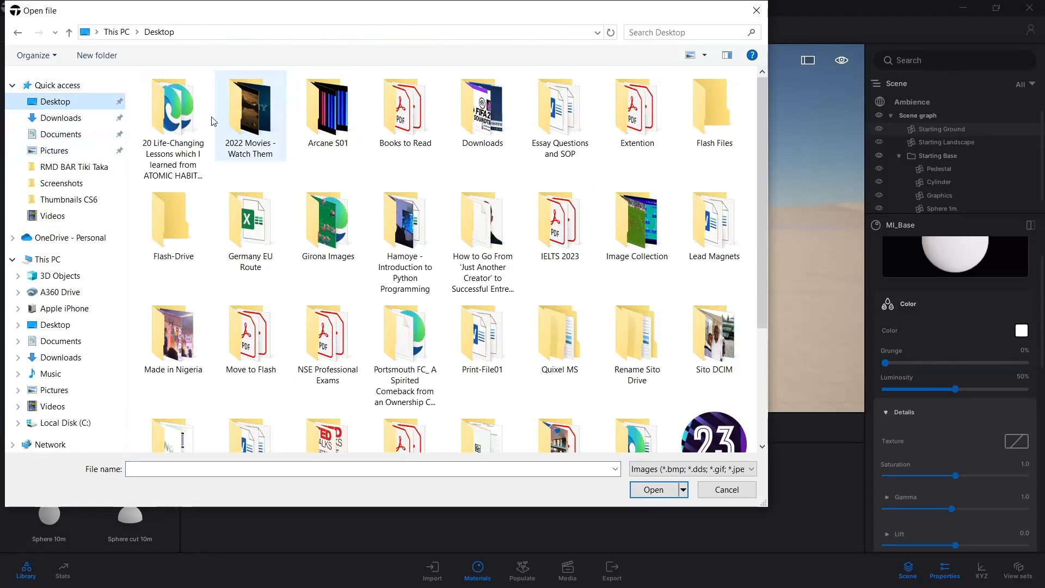
pyautogui.scroll(-2, 583, 214)
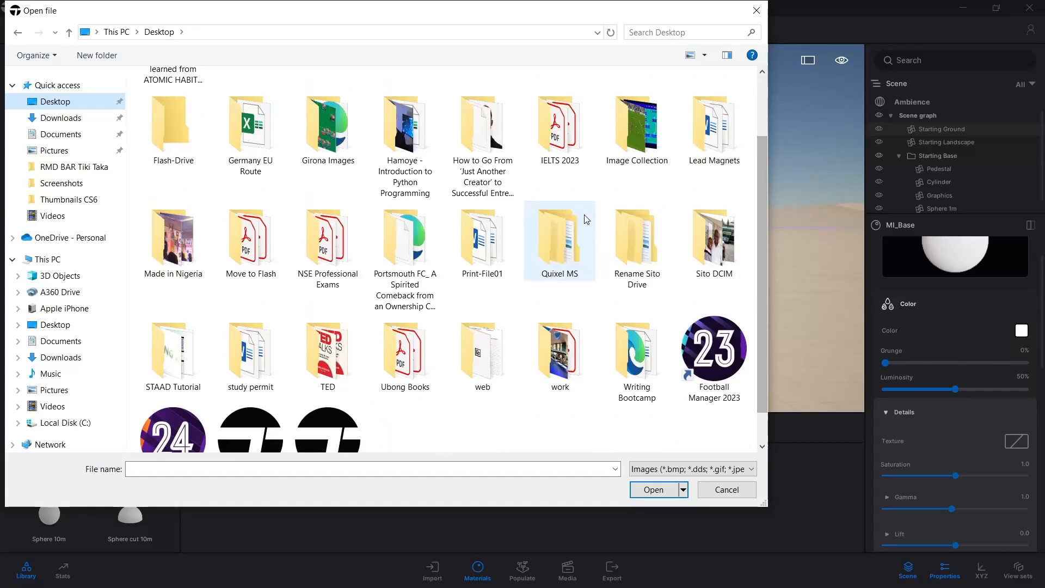
pyautogui.click(565, 231)
pyautogui.doubleClick(565, 231)
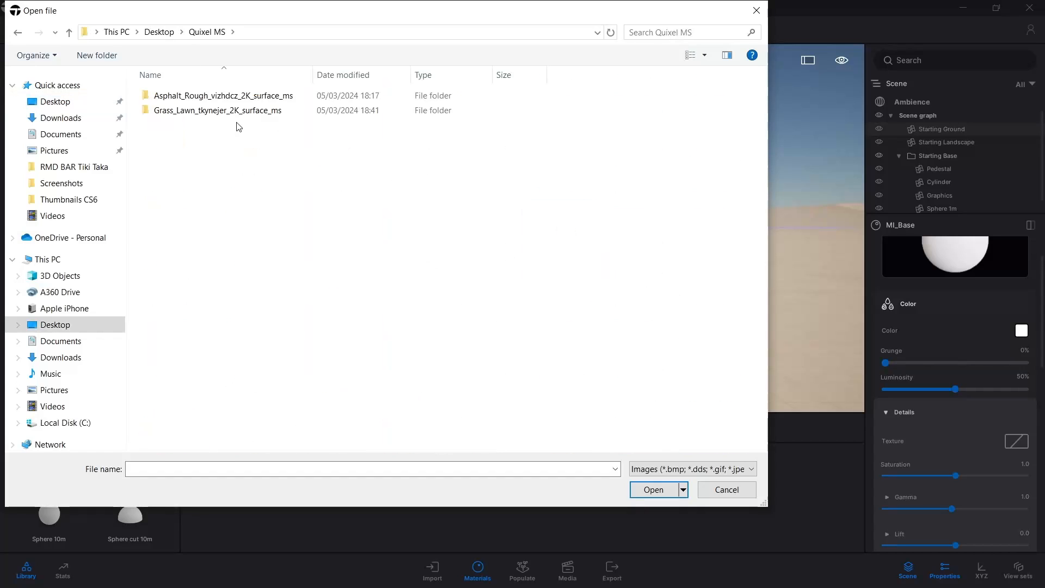
pyautogui.doubleClick(194, 109)
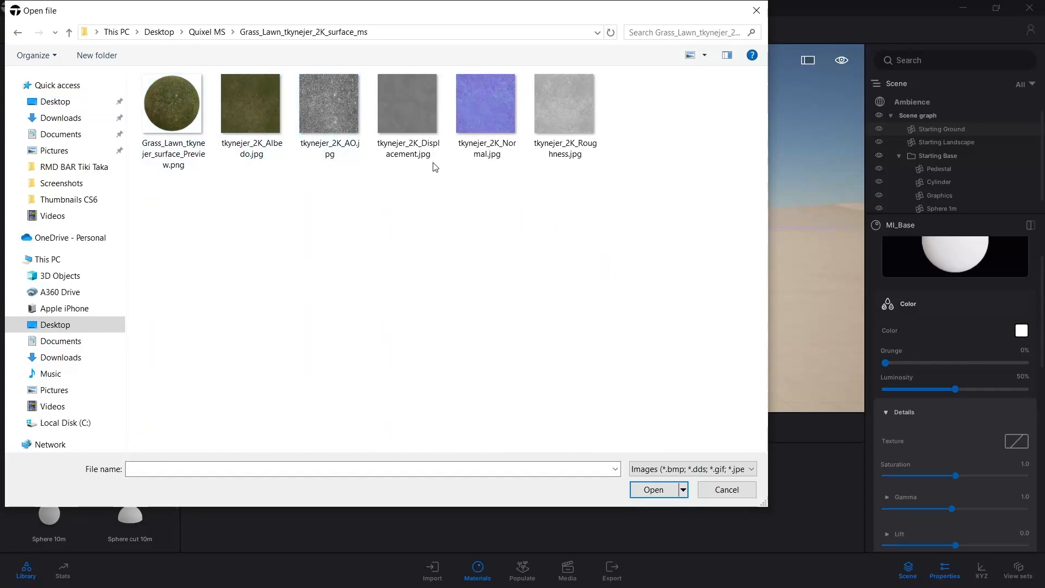
pyautogui.click(261, 156)
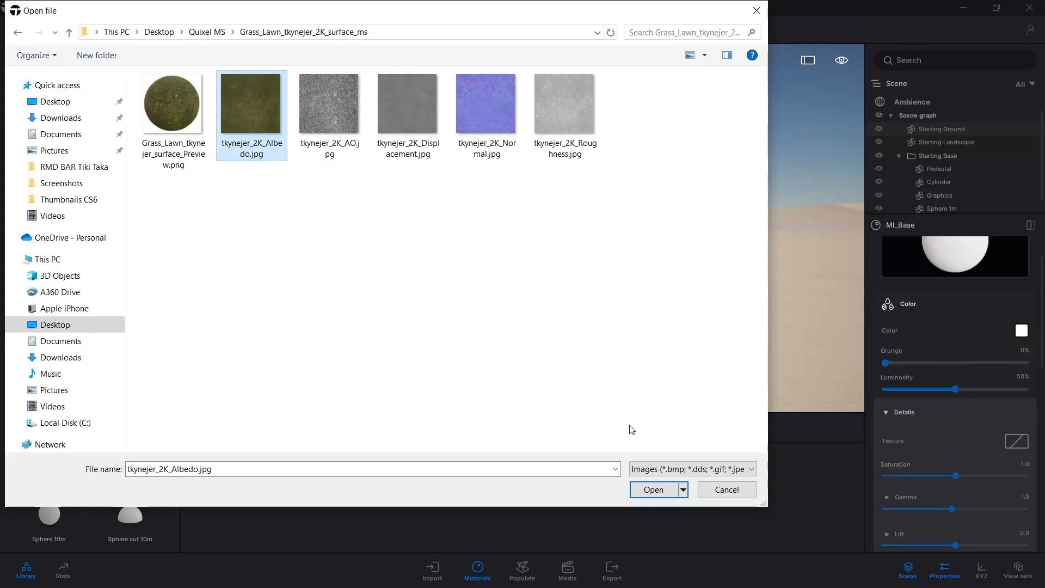
pyautogui.click(645, 491)
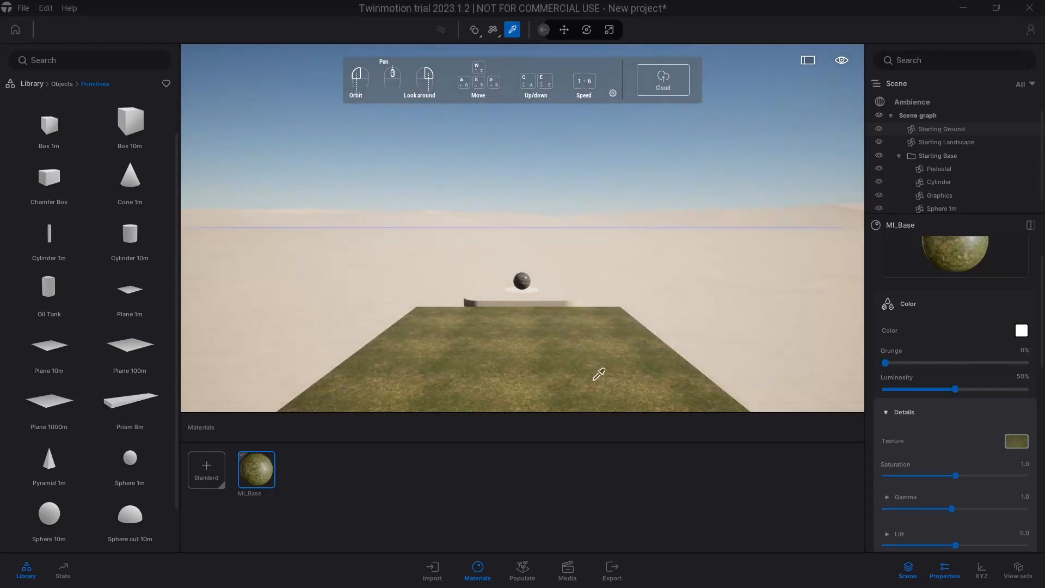
# Inspect the grass texture on the plane up close from a higher viewpoint
pyautogui.press('w')
pyautogui.press('e')
pyautogui.press('w')
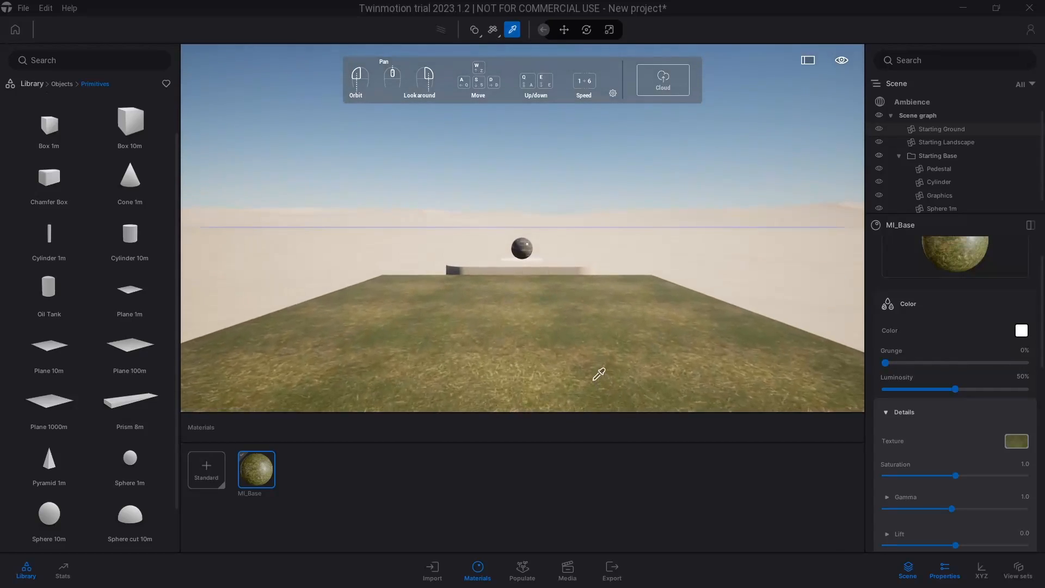
pyautogui.press('e')
pyautogui.press('w')
pyautogui.press('w')
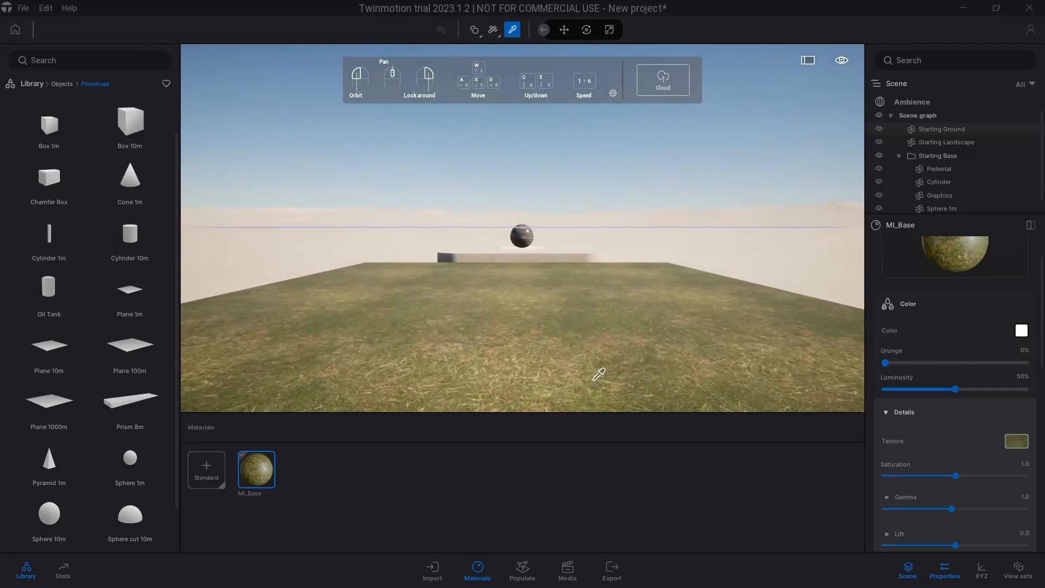
pyautogui.press('s')
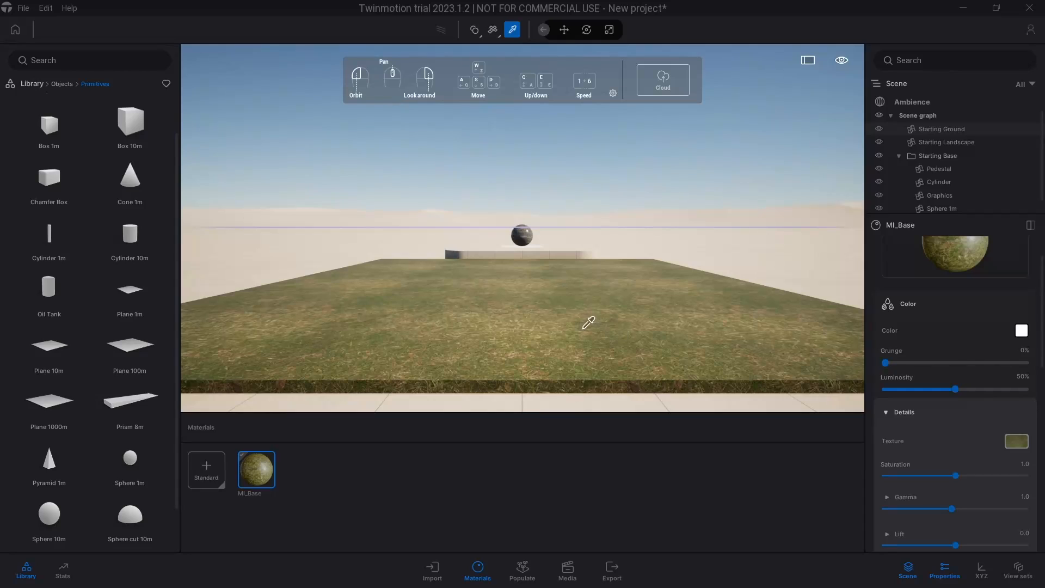
# Collapse the Color details and expand the UV details to review the stretch, offset and speed settings
pyautogui.click(945, 415)
pyautogui.scroll(-3, 944, 417)
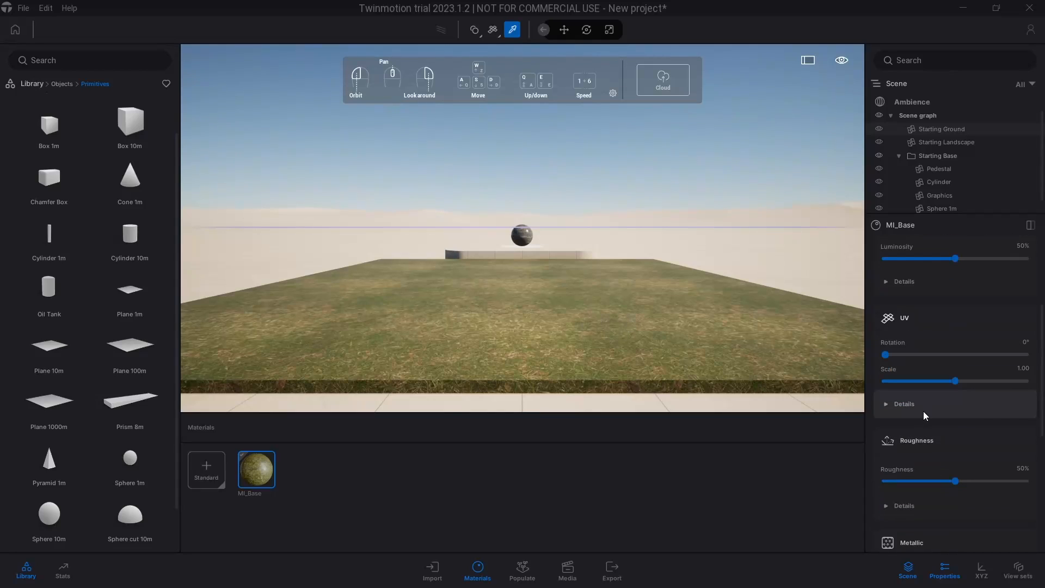
pyautogui.click(923, 410)
pyautogui.scroll(-2, 945, 419)
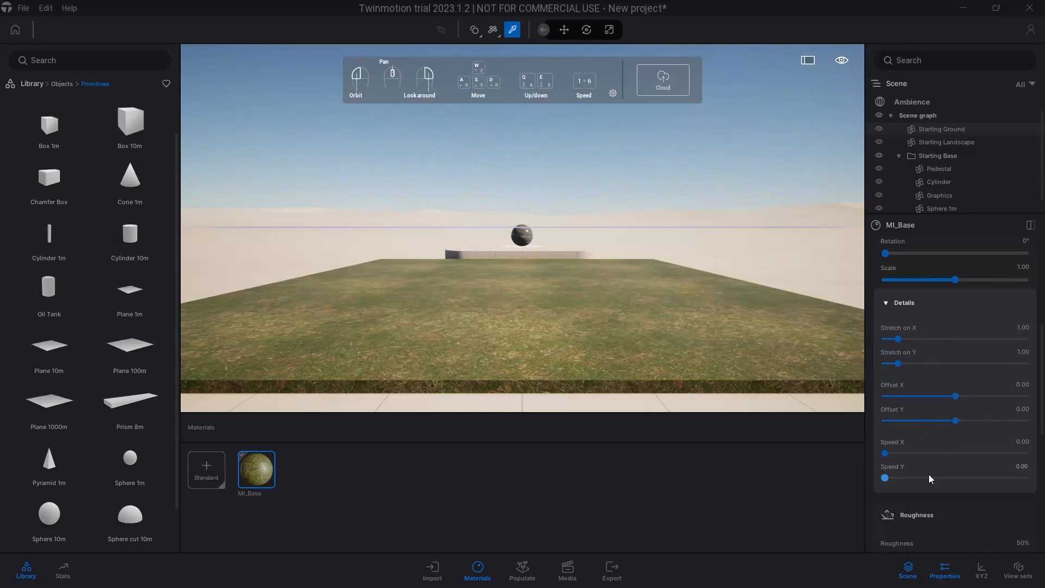
pyautogui.scroll(-2, 946, 485)
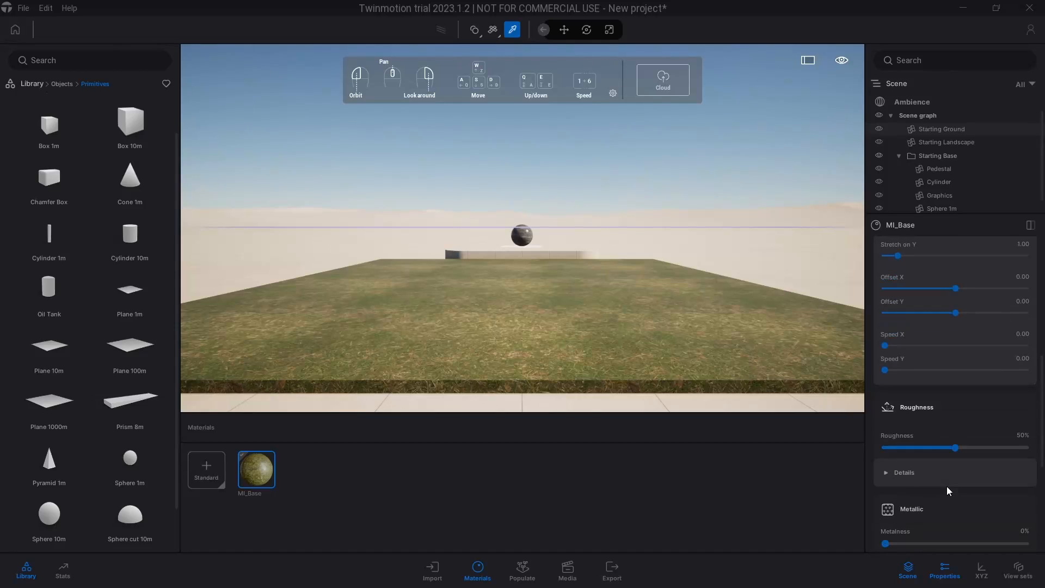
# Load tkynejer_2K_Roughness.jpg as the grass material's Roughness texture and set the roughness to 100%
pyautogui.click(920, 476)
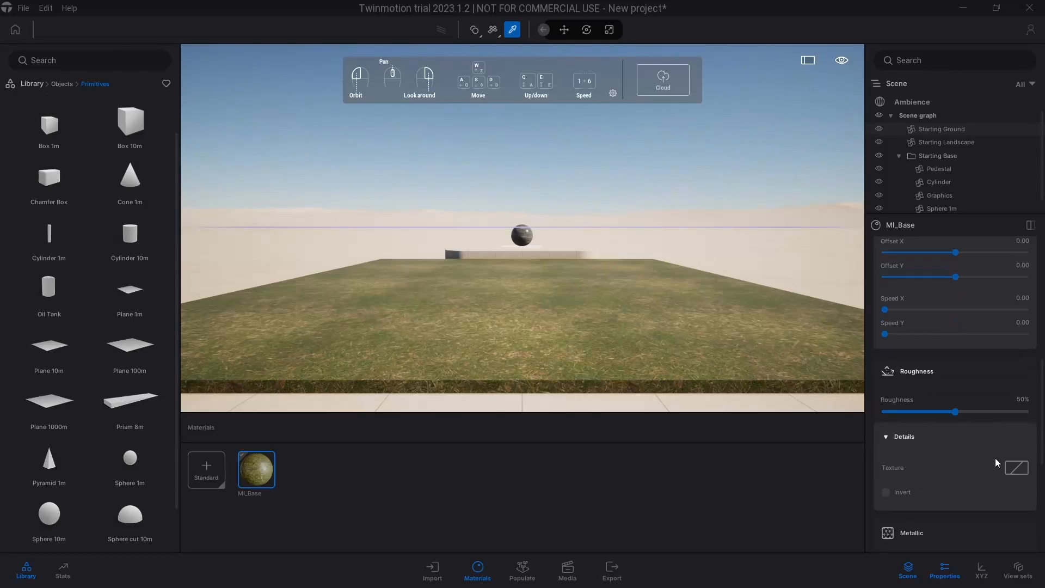
pyautogui.rightClick(1013, 468)
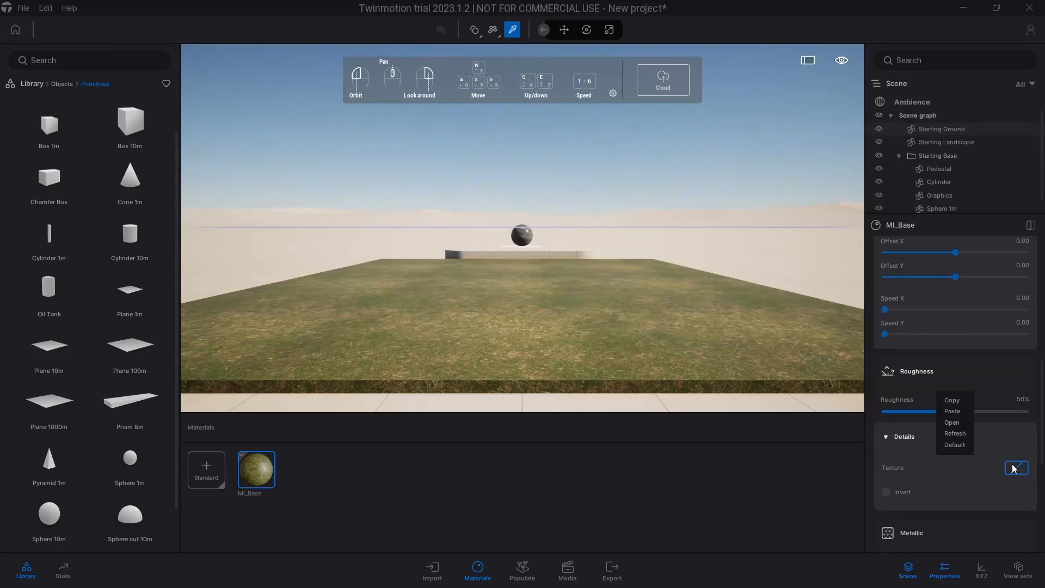
pyautogui.click(963, 423)
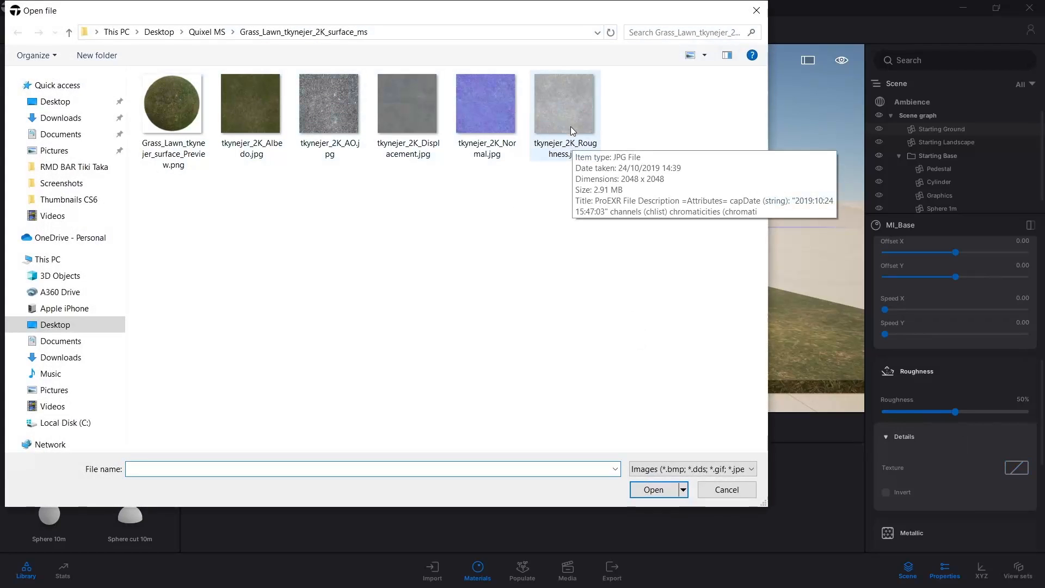
pyautogui.click(571, 126)
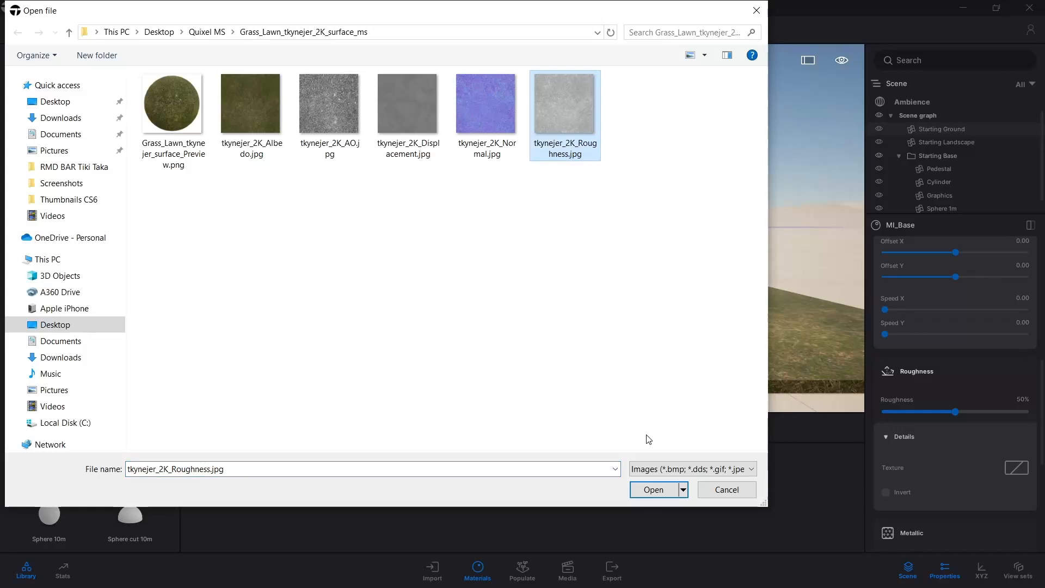
pyautogui.click(644, 491)
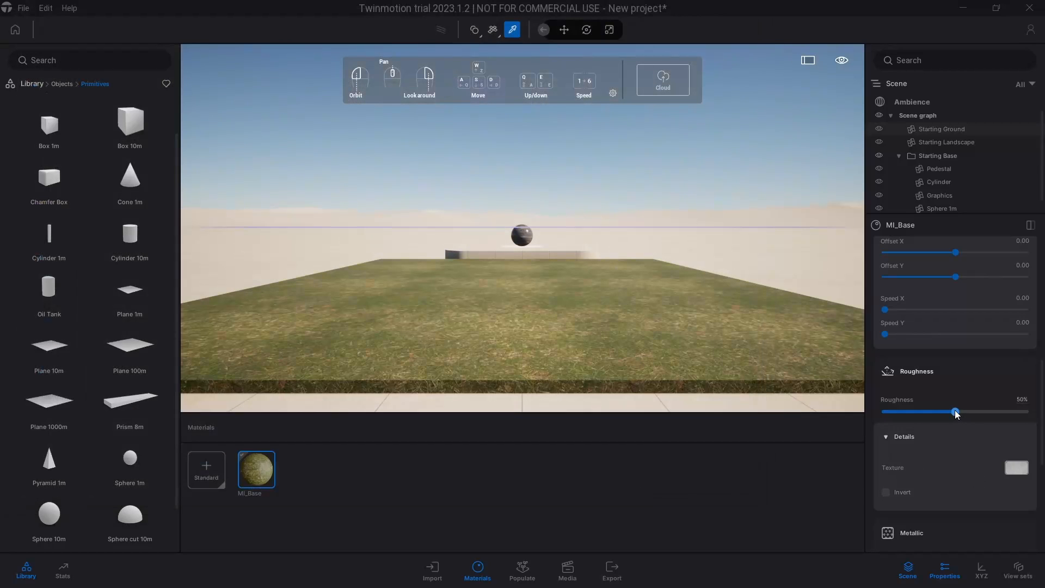
pyautogui.moveTo(956, 413); pyautogui.dragTo(1034, 418)
pyautogui.click(907, 440)
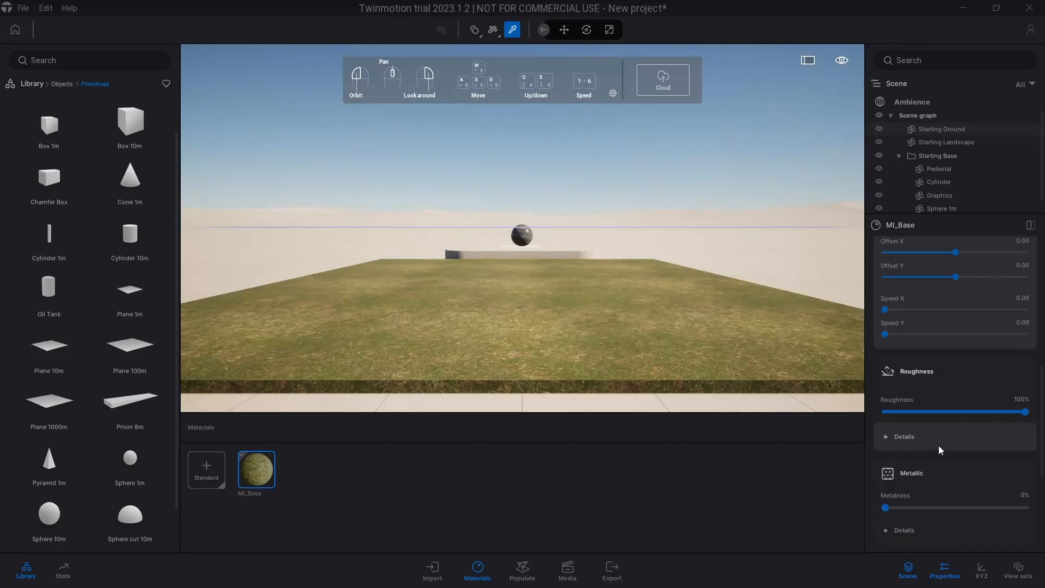
# Replace the grass material's normal map with tkynejer_2K_Normal.jpg from the Grass_Lawn_tkynejer_2K_surface_ms folder
pyautogui.scroll(-2, 938, 445)
pyautogui.scroll(-1, 942, 446)
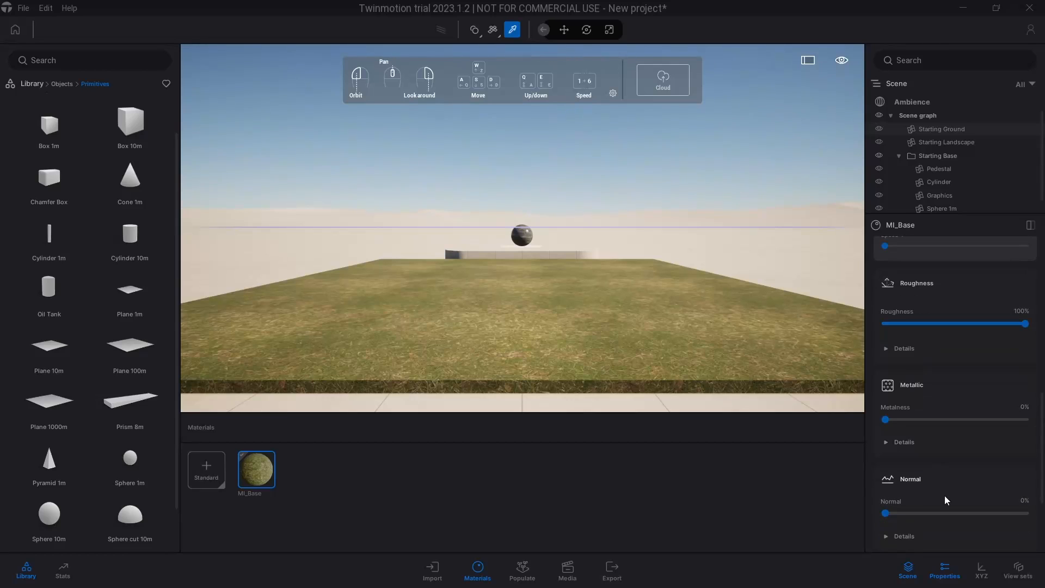
pyautogui.scroll(-1, 945, 495)
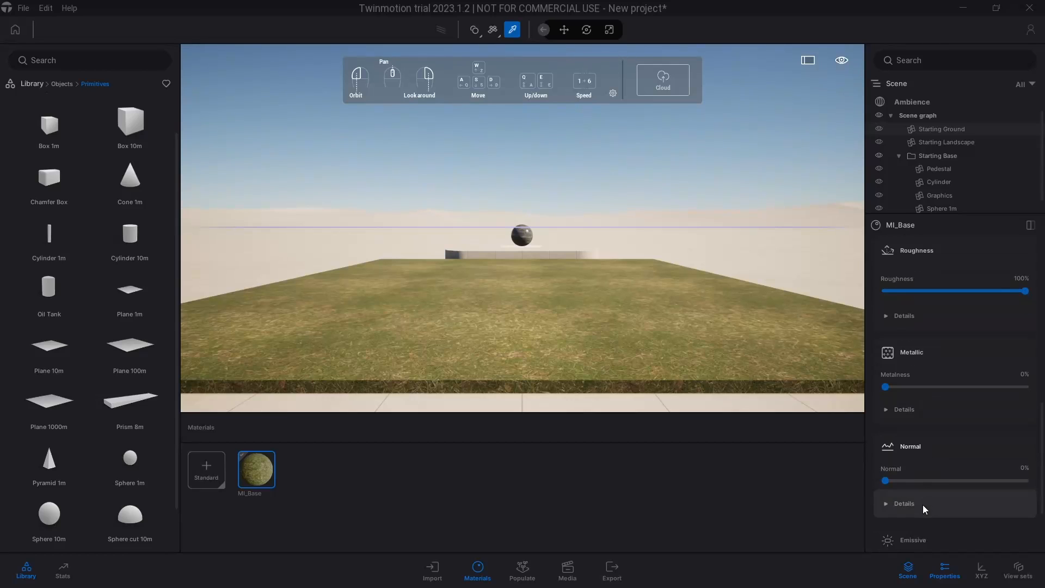
pyautogui.scroll(-1, 923, 503)
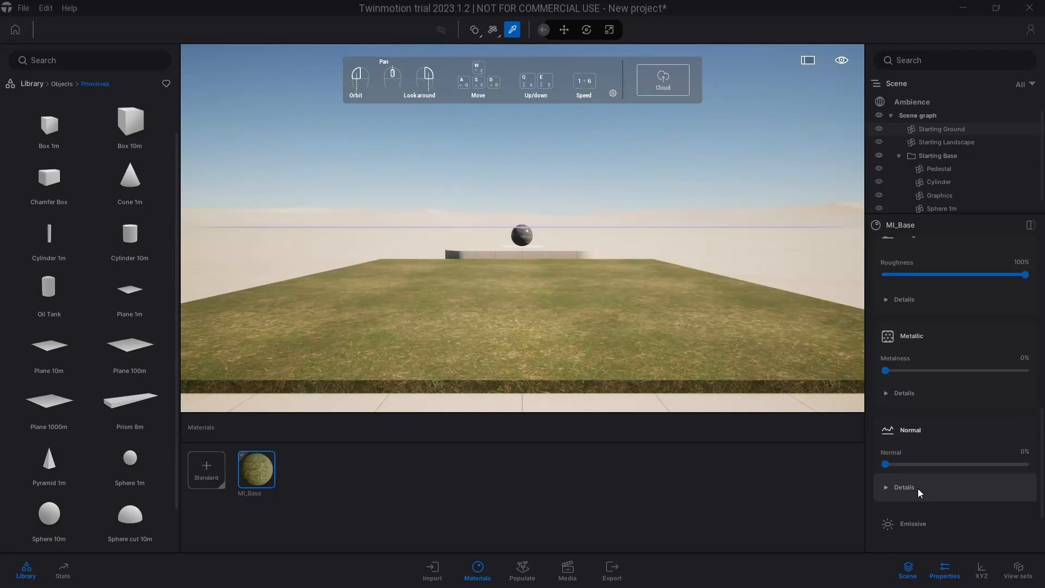
pyautogui.click(919, 491)
pyautogui.scroll(-2, 932, 490)
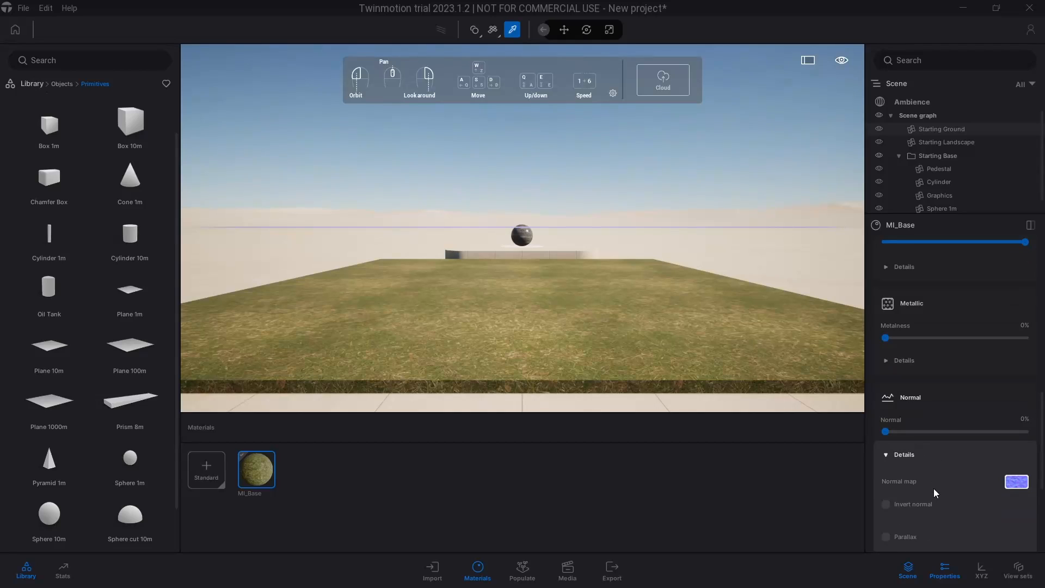
pyautogui.click(1021, 484)
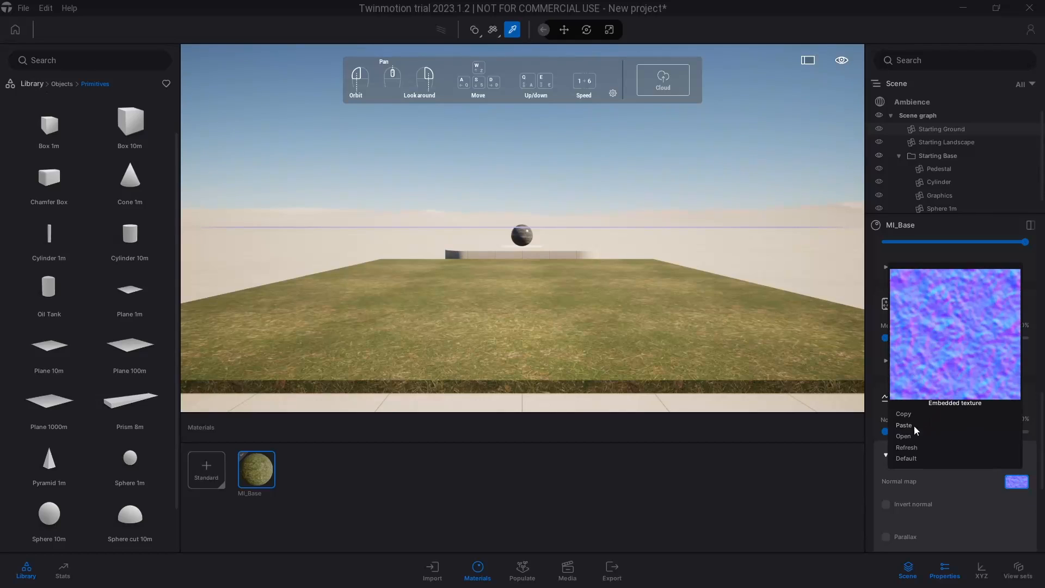
pyautogui.click(902, 436)
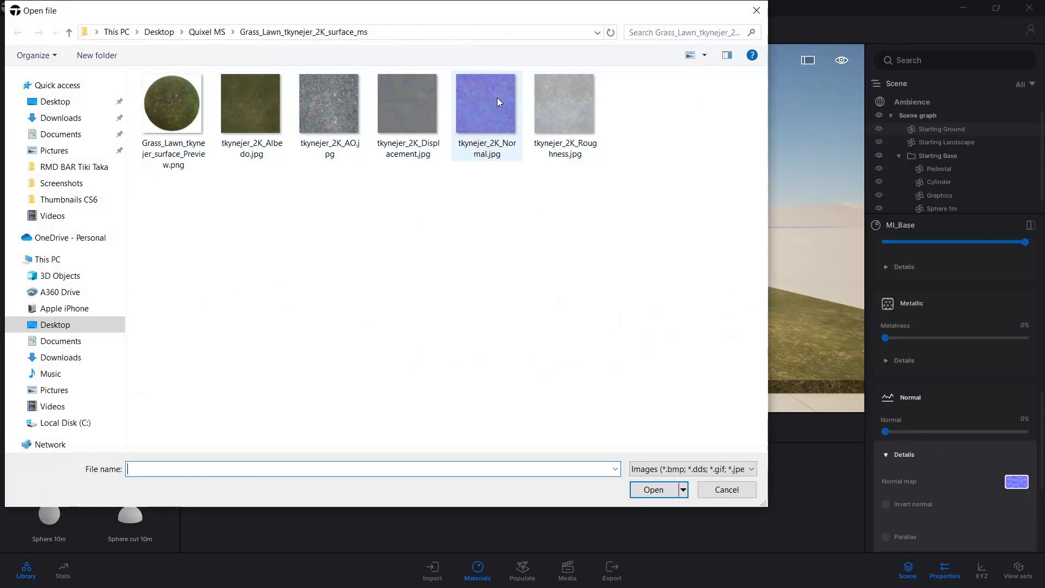
pyautogui.click(486, 112)
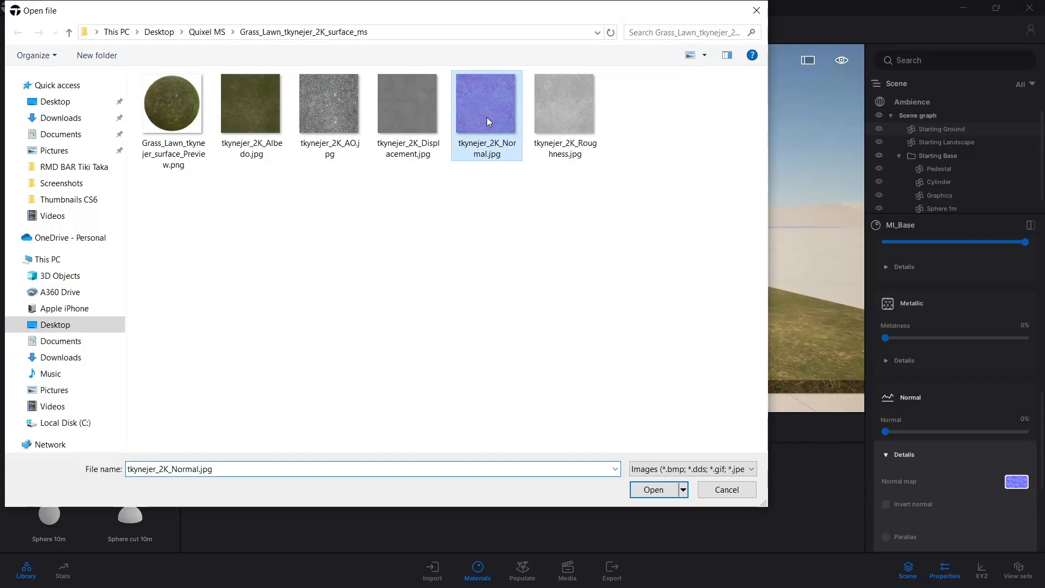
pyautogui.click(651, 490)
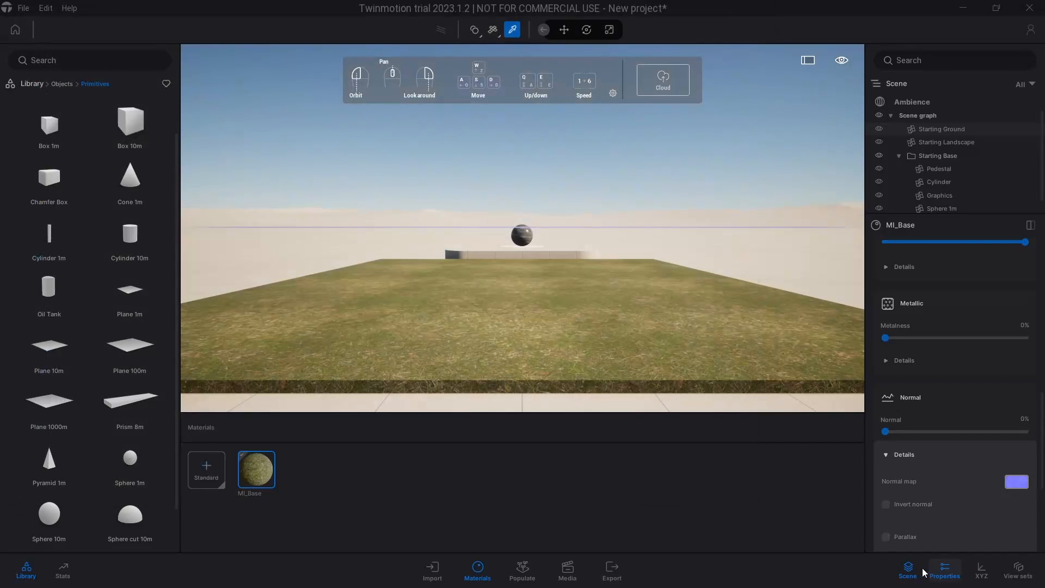
# Enable Parallax for the grass material and set its Normal strength to 100%
pyautogui.click(886, 537)
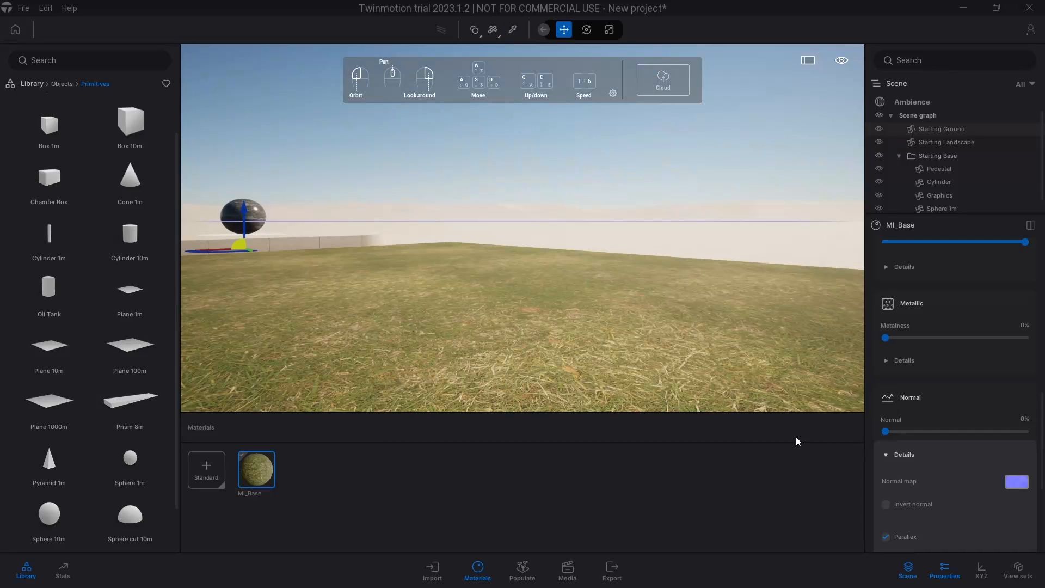
pyautogui.scroll(-2, 596, 358)
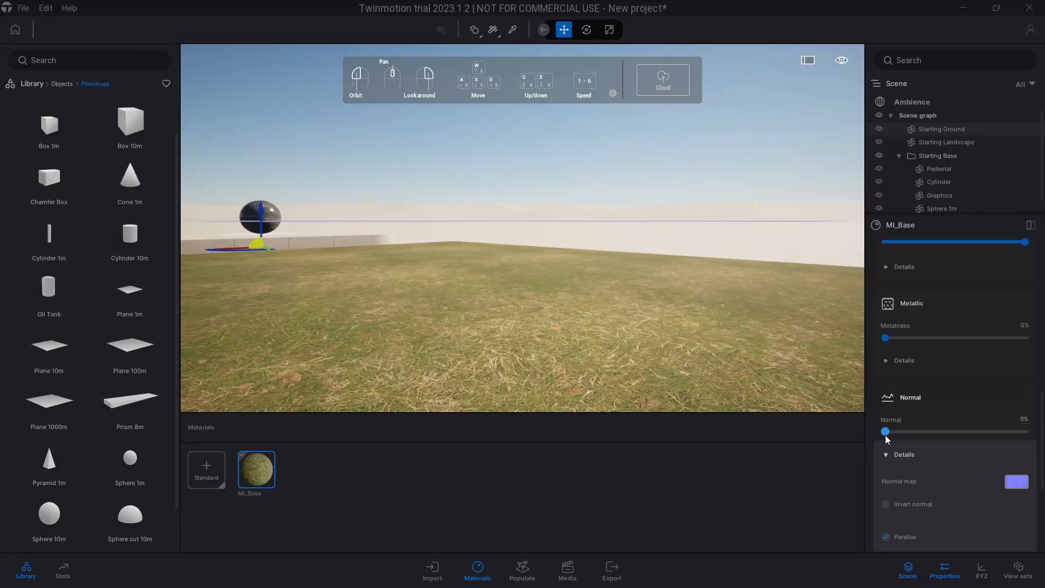
pyautogui.moveTo(886, 433); pyautogui.dragTo(1040, 443)
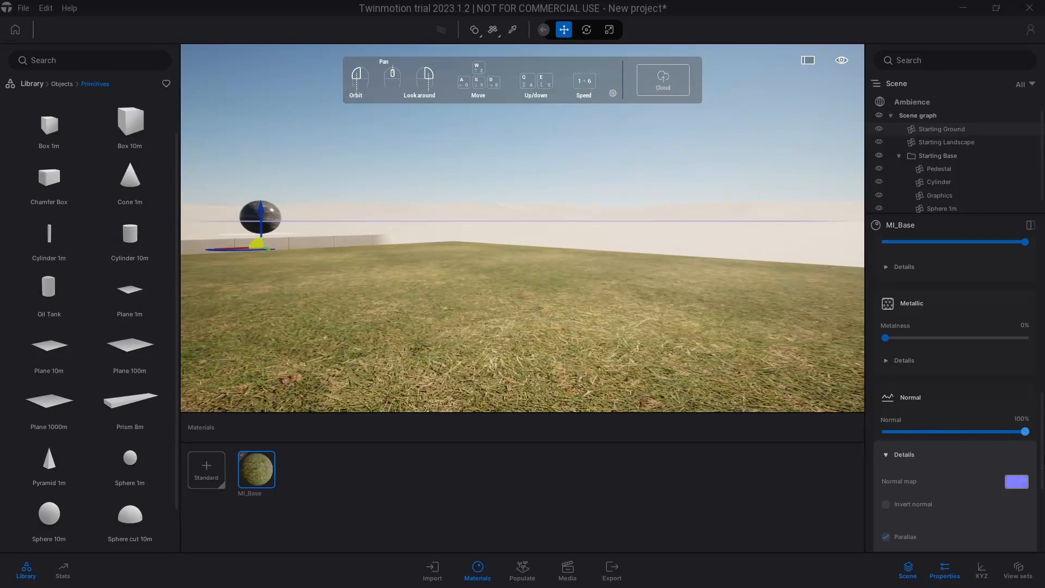
# Compare the grass relief up close with the Normal strength near zero and at 100%, leaving it at 100%
pyautogui.moveTo(605, 353); pyautogui.dragTo(458, 343)
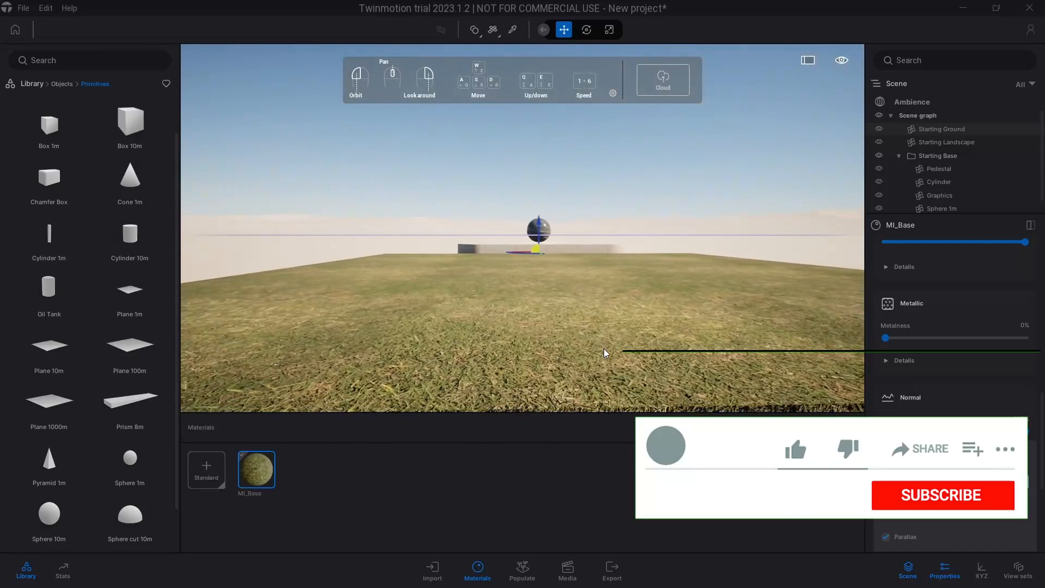
pyautogui.scroll(-3, 604, 353)
pyautogui.moveTo(604, 352); pyautogui.dragTo(509, 348)
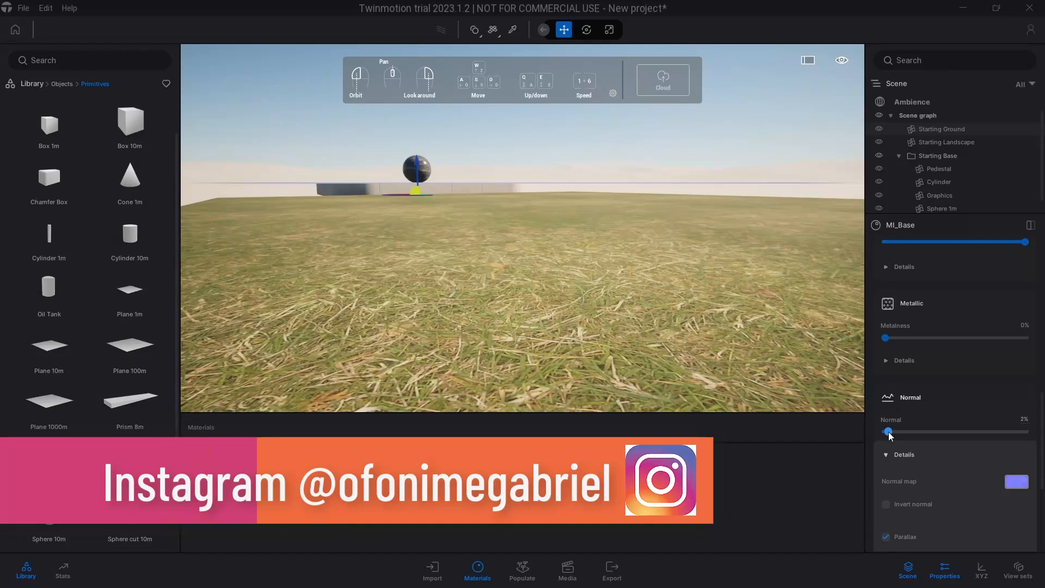
pyautogui.moveTo(888, 432); pyautogui.dragTo(1040, 437)
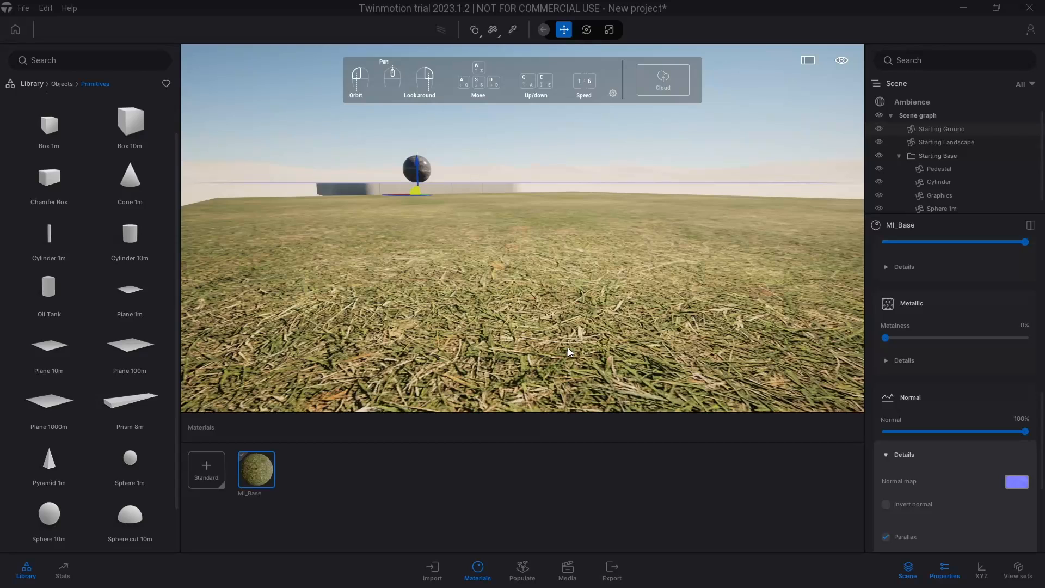
# Create a new standard material and apply it to the plane in place of the grass
pyautogui.scroll(-5, 569, 352)
pyautogui.click(309, 475)
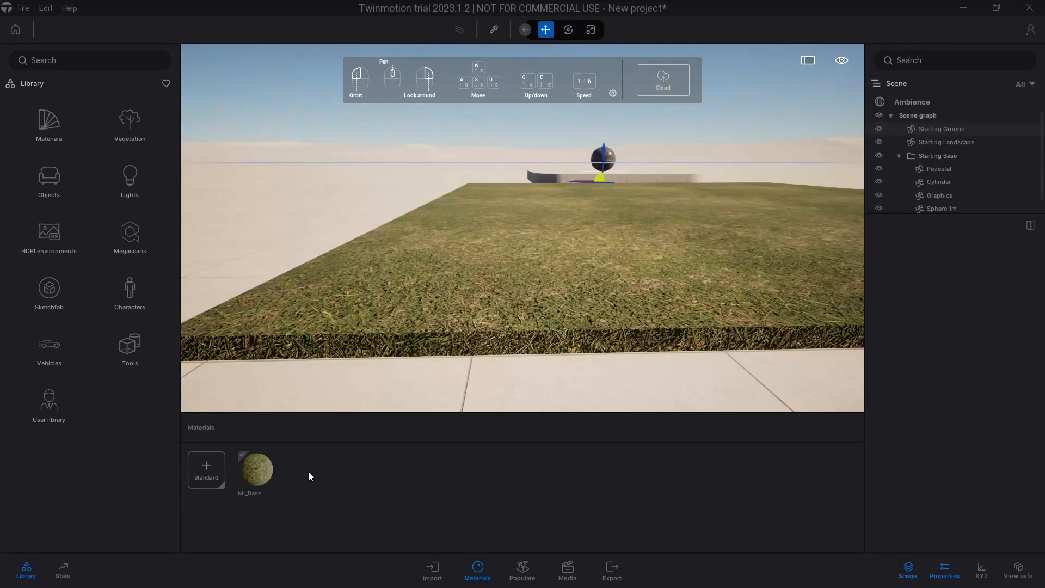
pyautogui.click(203, 475)
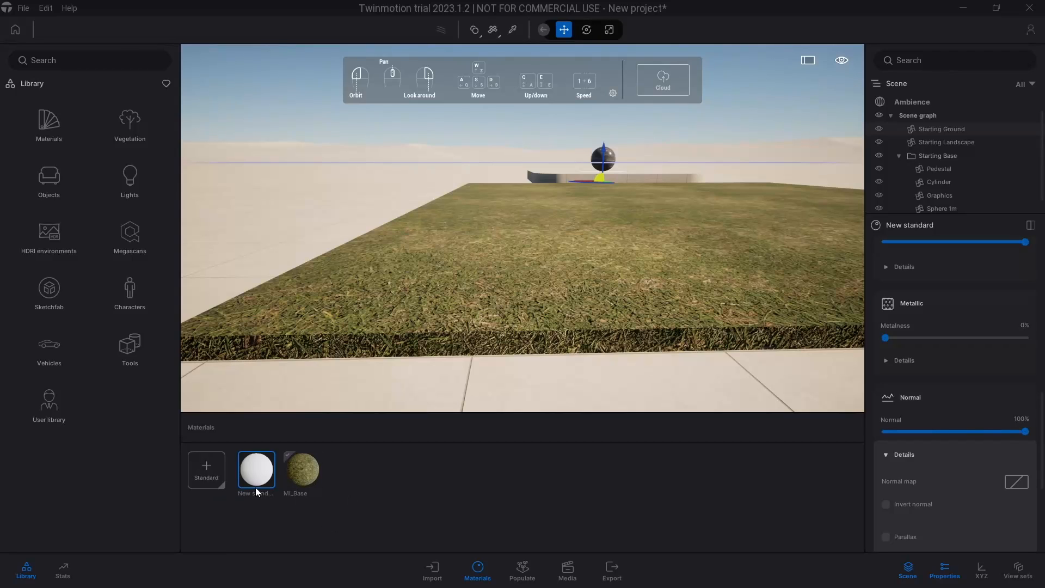
pyautogui.moveTo(259, 477); pyautogui.dragTo(494, 282)
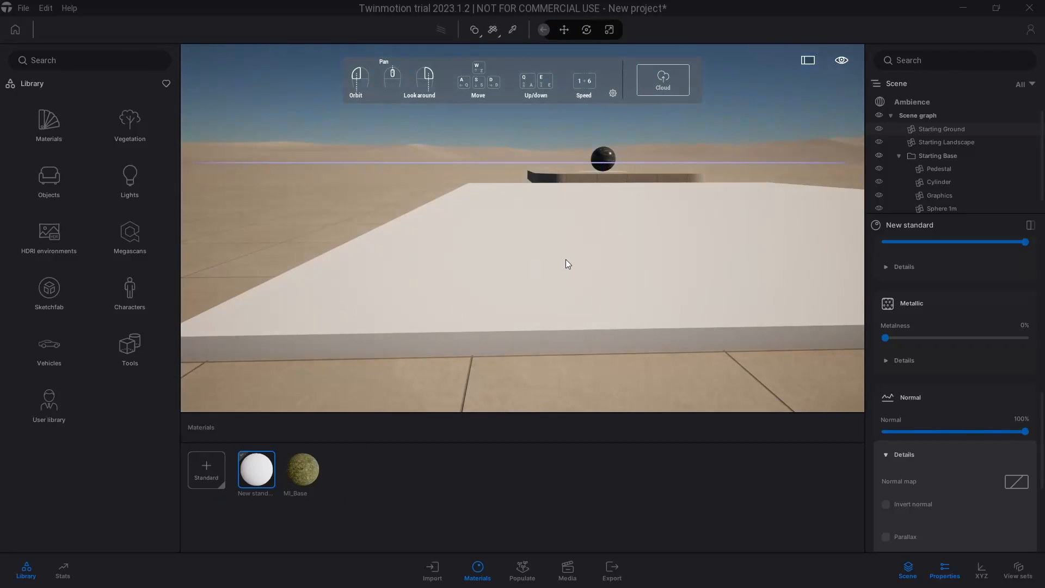
pyautogui.press('d')
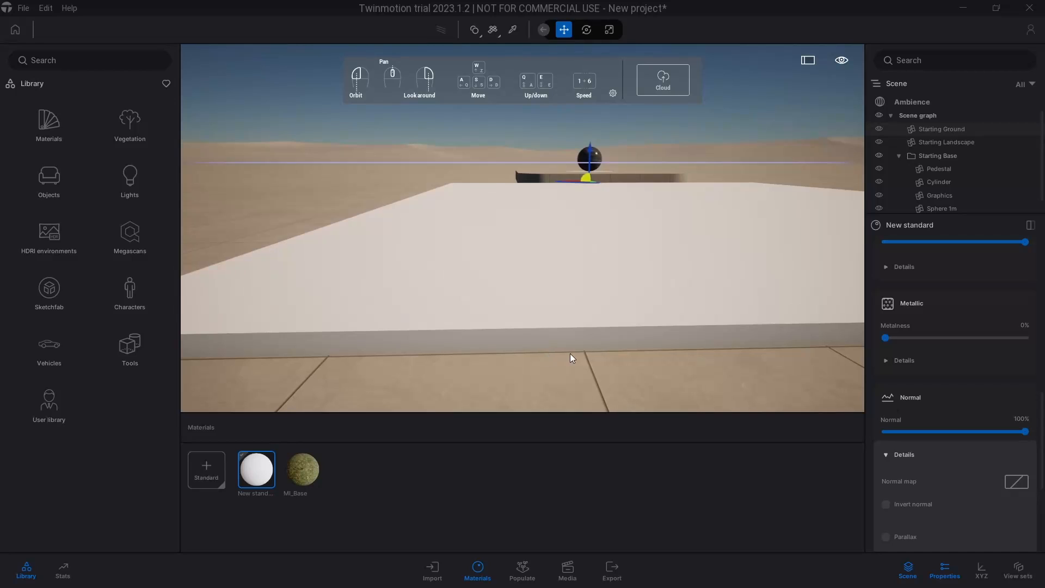
# Load vizhdcz_2K_Albedo.jpg from the Asphalt_Rough_vizhdcz_2K_surface_ms folder in Quixel MS as the new material's Color texture
pyautogui.scroll(10, 978, 284)
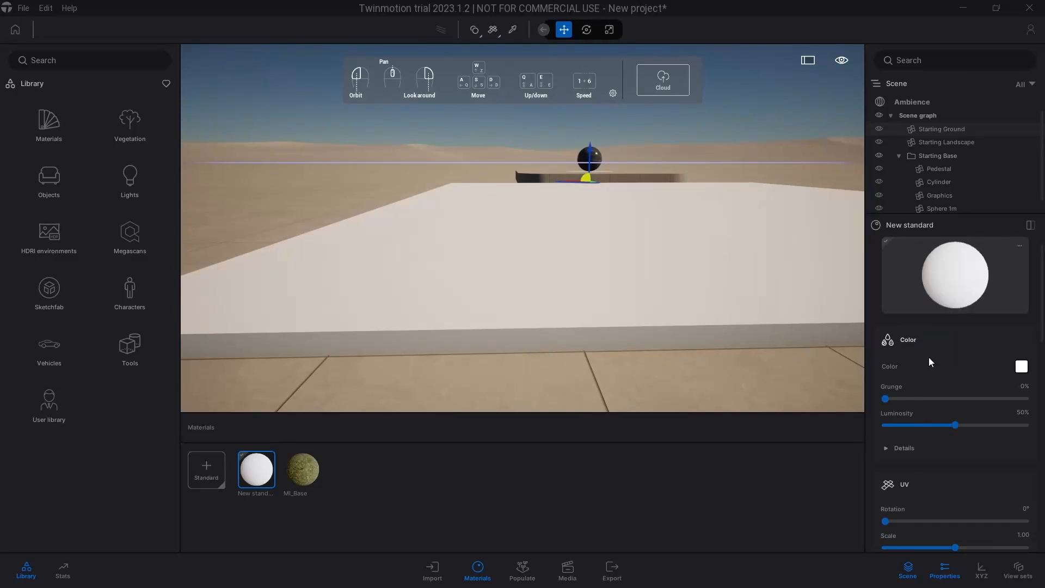
pyautogui.click(917, 456)
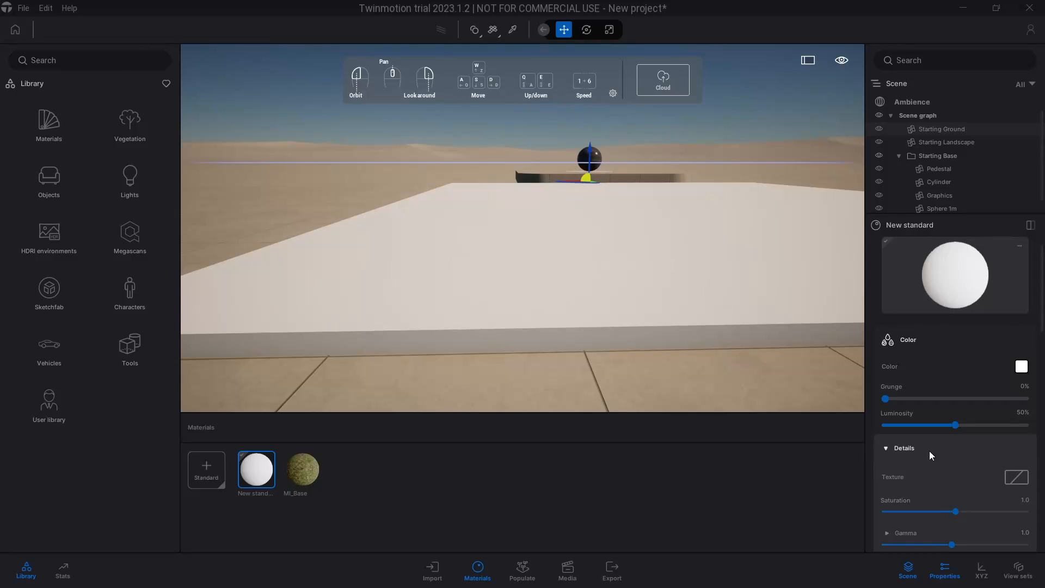
pyautogui.rightClick(1010, 477)
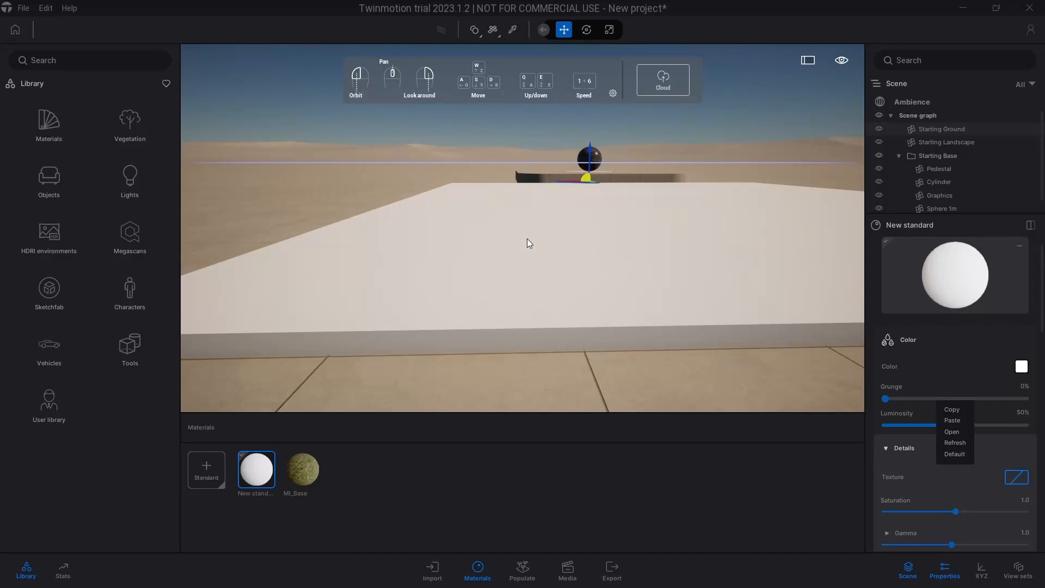
pyautogui.click(958, 434)
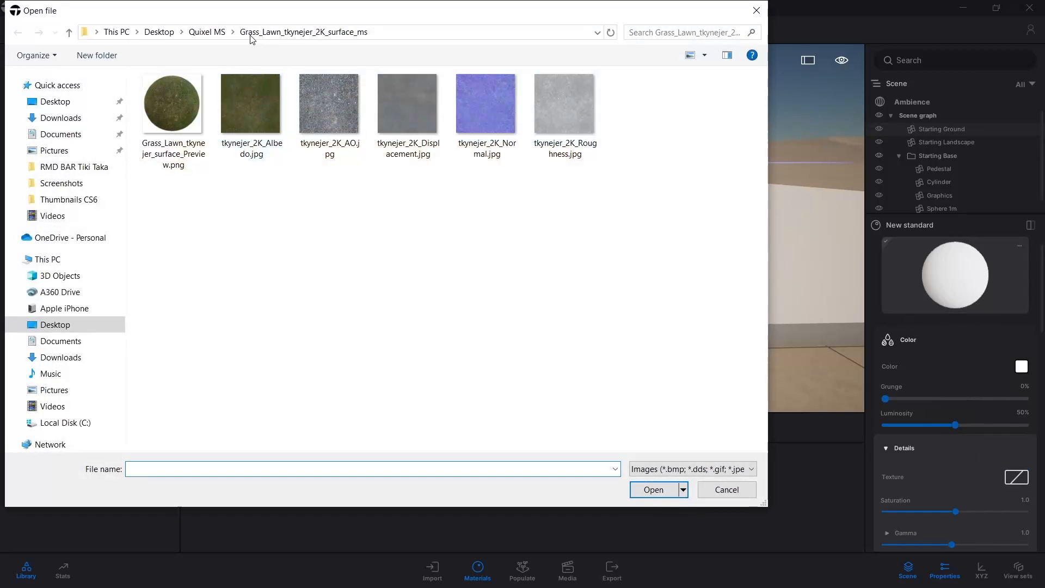
pyautogui.click(207, 32)
pyautogui.doubleClick(204, 94)
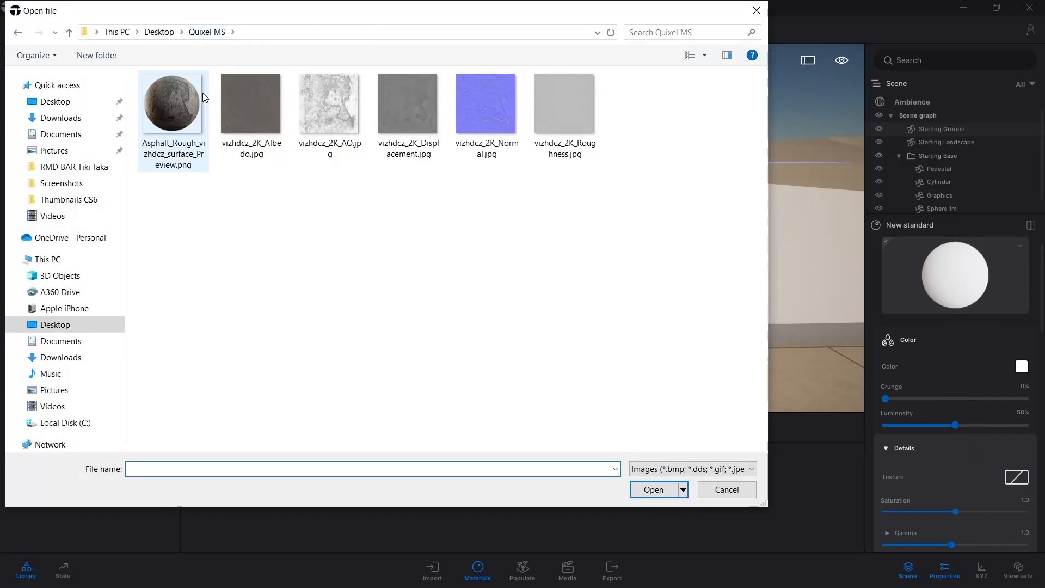
pyautogui.click(256, 130)
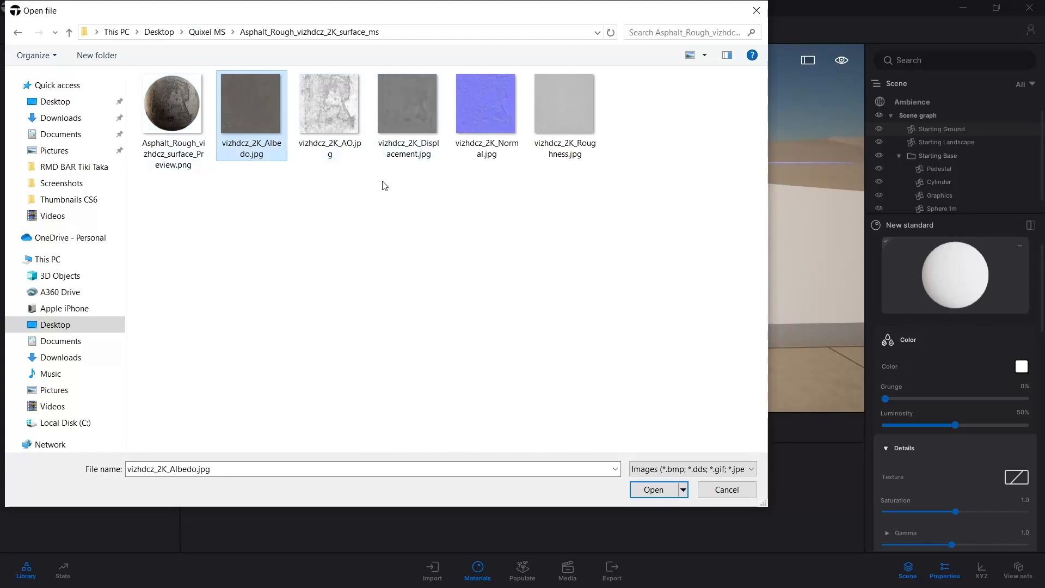
pyautogui.click(653, 490)
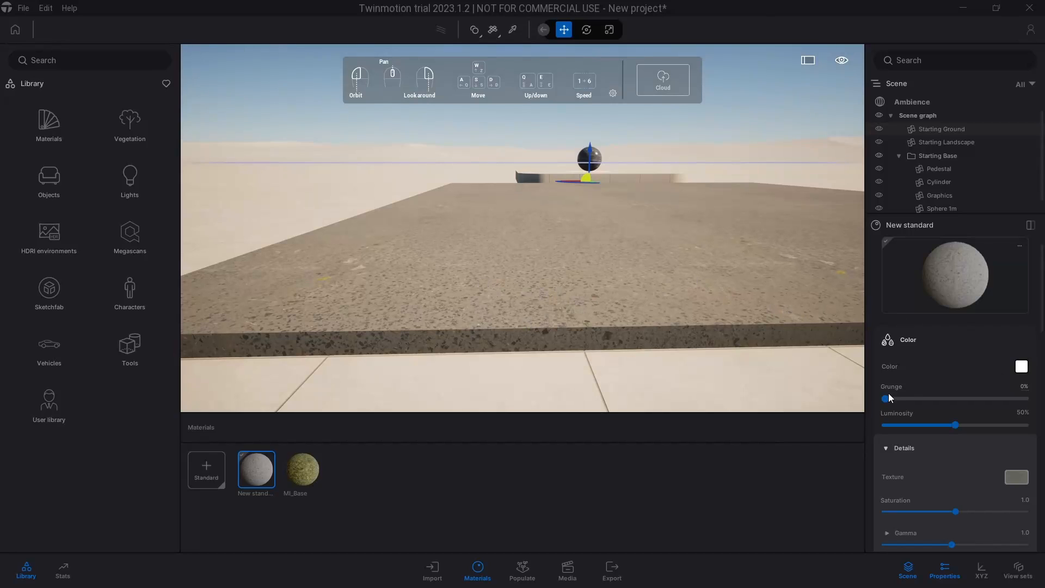
# Darken the asphalt material's color to the light grey C4C4C4
pyautogui.click(1022, 366)
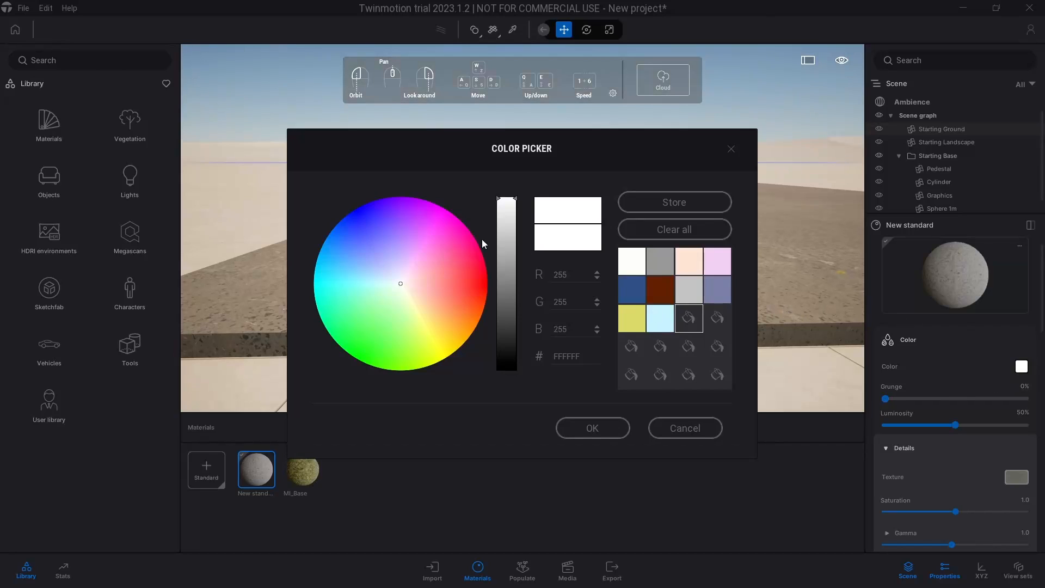
pyautogui.moveTo(506, 220); pyautogui.dragTo(509, 240)
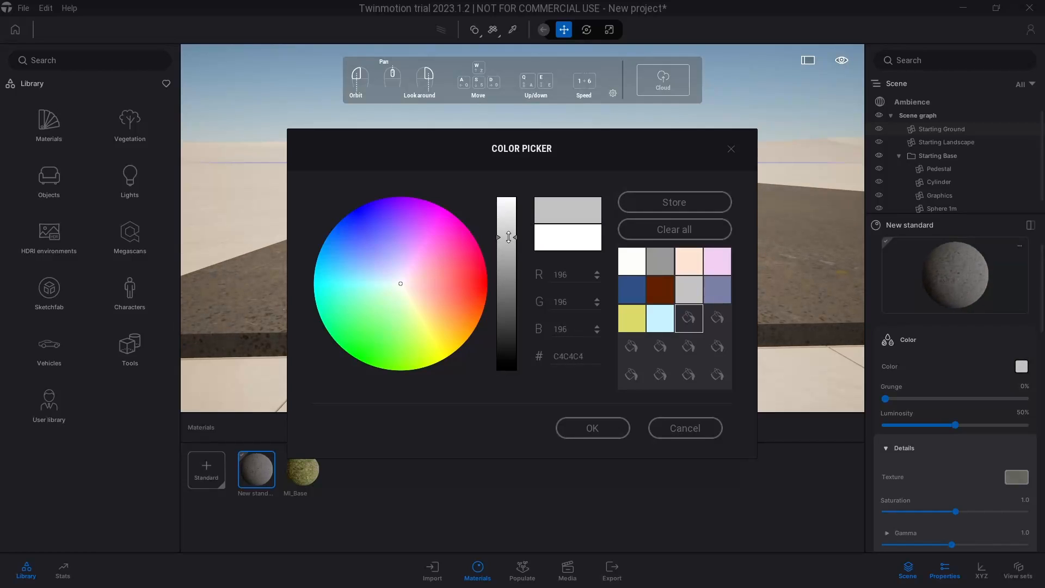
pyautogui.click(588, 427)
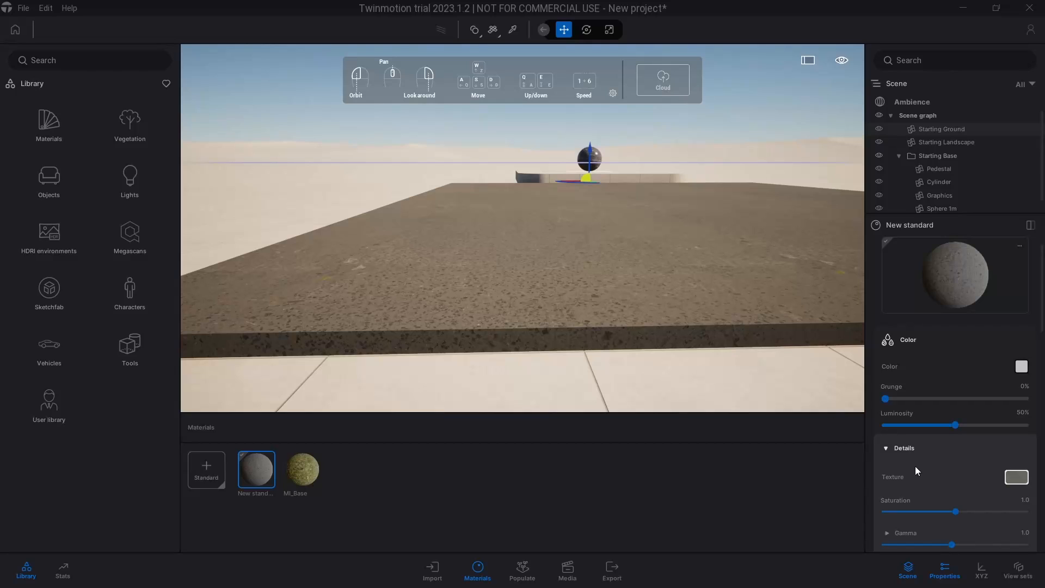
pyautogui.scroll(-1, 925, 470)
pyautogui.scroll(-2, 925, 470)
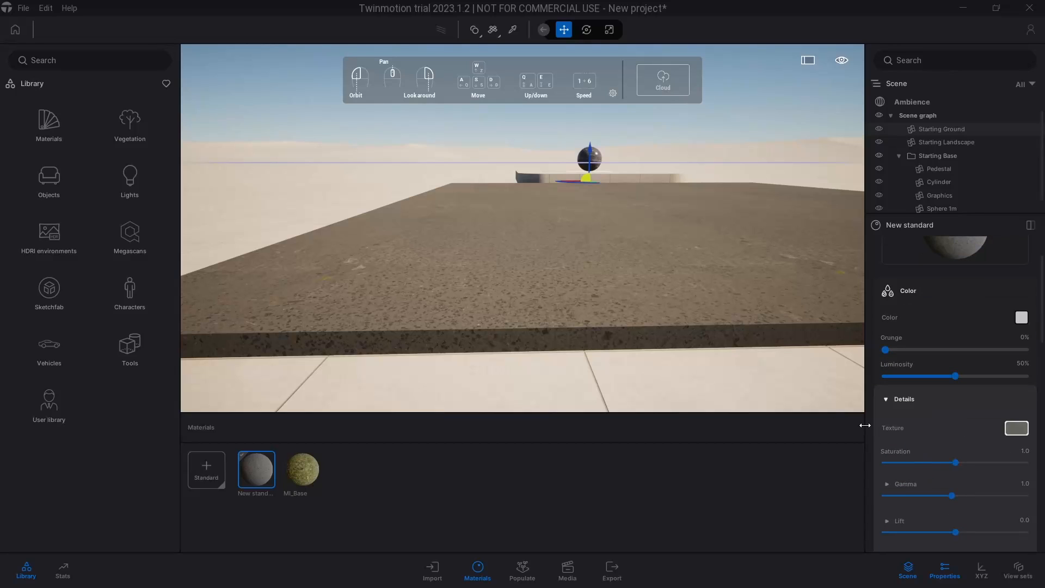
# Load vizhdcz_2K_Roughness.jpg from the Asphalt_Rough_vizhdcz_2K_surface_ms folder as the asphalt material's Roughness texture
pyautogui.click(902, 401)
pyautogui.click(906, 397)
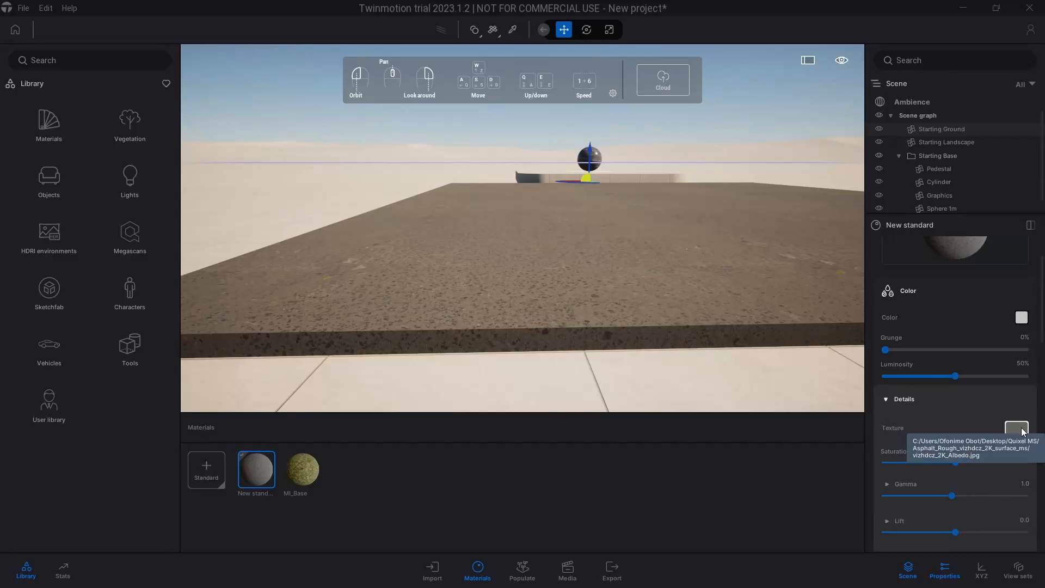
pyautogui.rightClick(1022, 432)
pyautogui.click(902, 399)
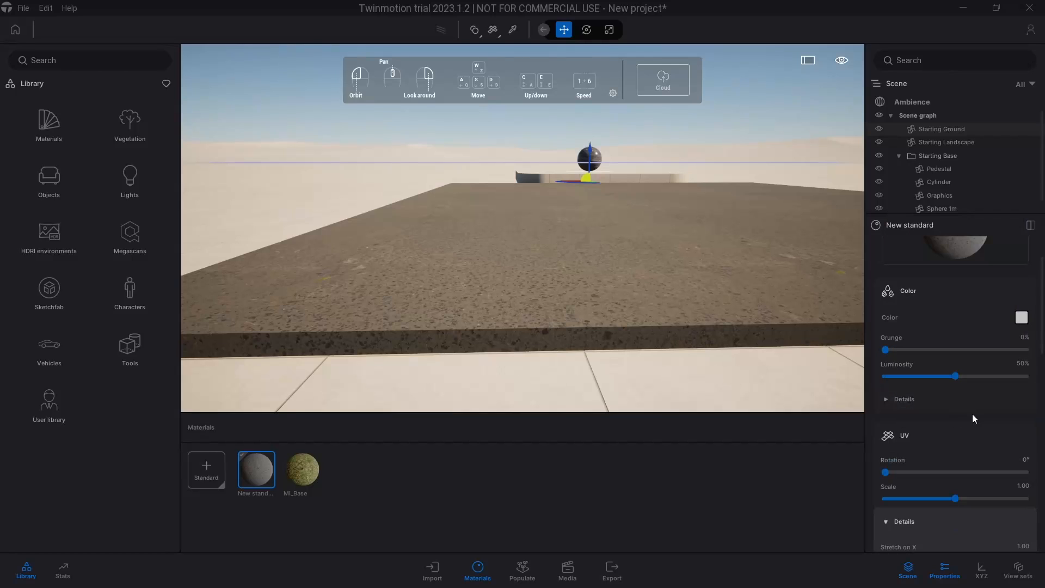
pyautogui.scroll(-3, 972, 414)
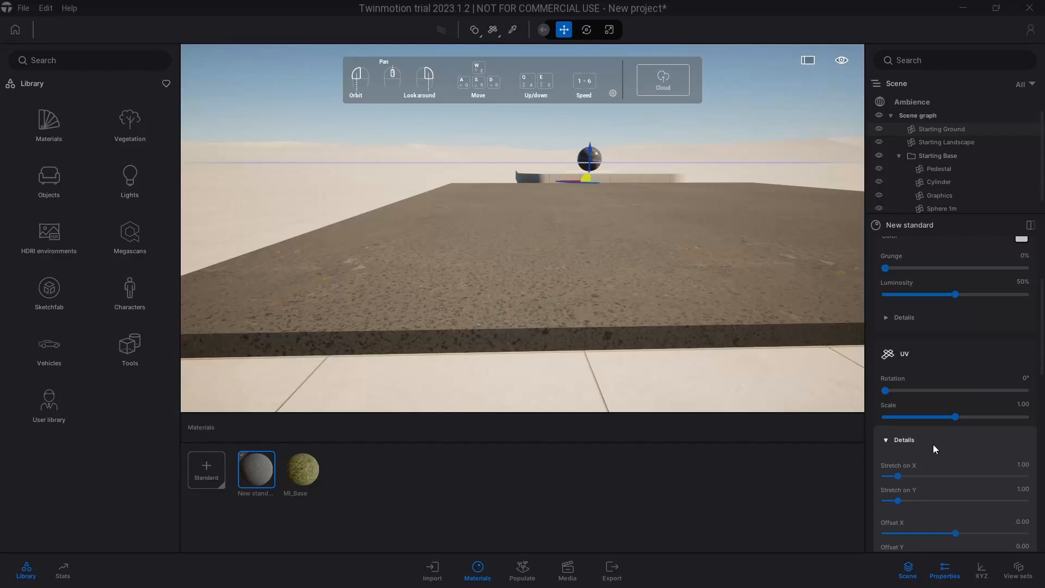
pyautogui.scroll(-2, 933, 444)
pyautogui.scroll(-3, 933, 444)
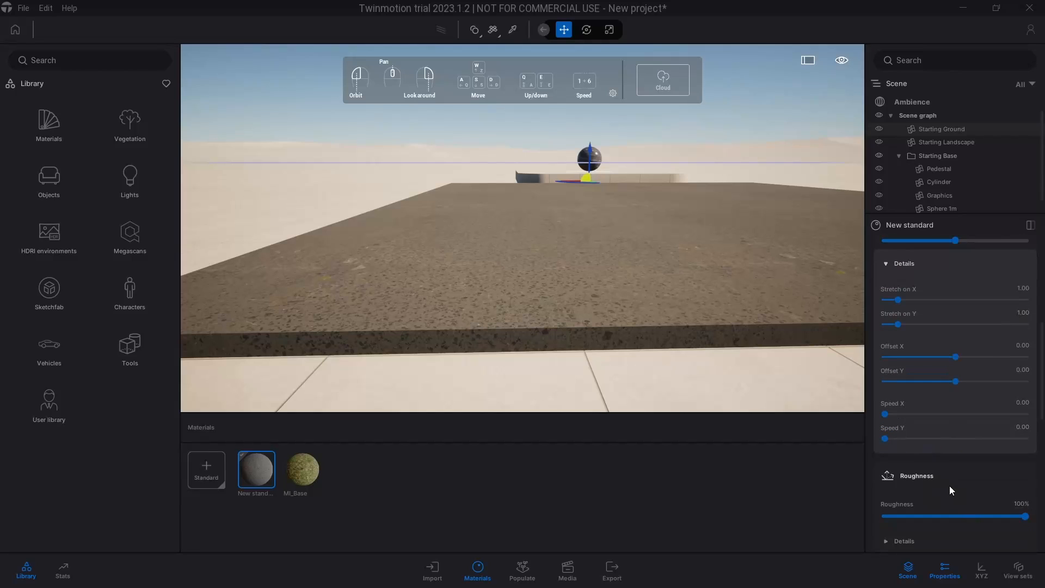
pyautogui.scroll(-2, 949, 485)
pyautogui.click(932, 481)
pyautogui.click(1016, 507)
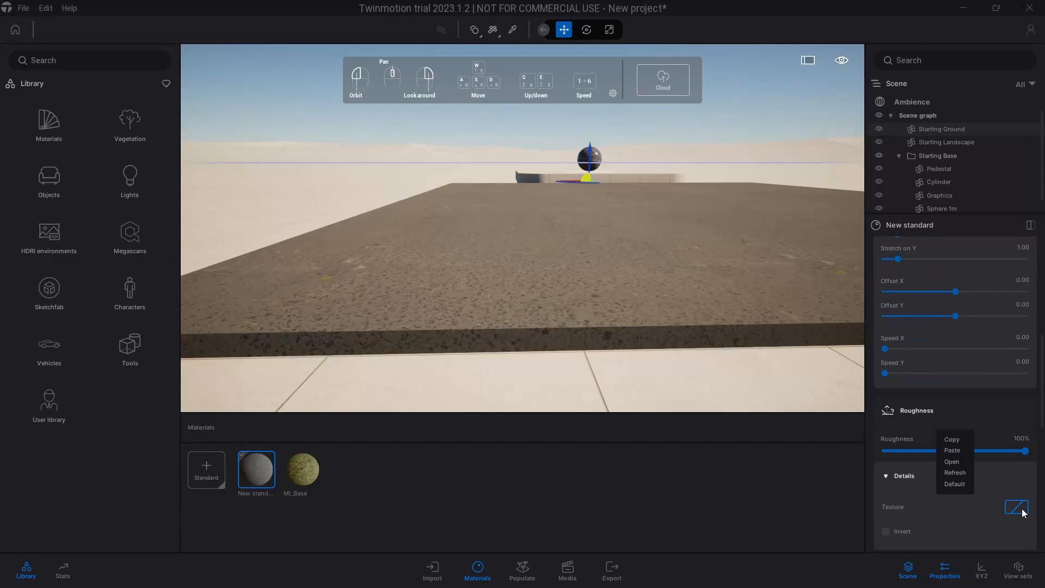
pyautogui.click(952, 462)
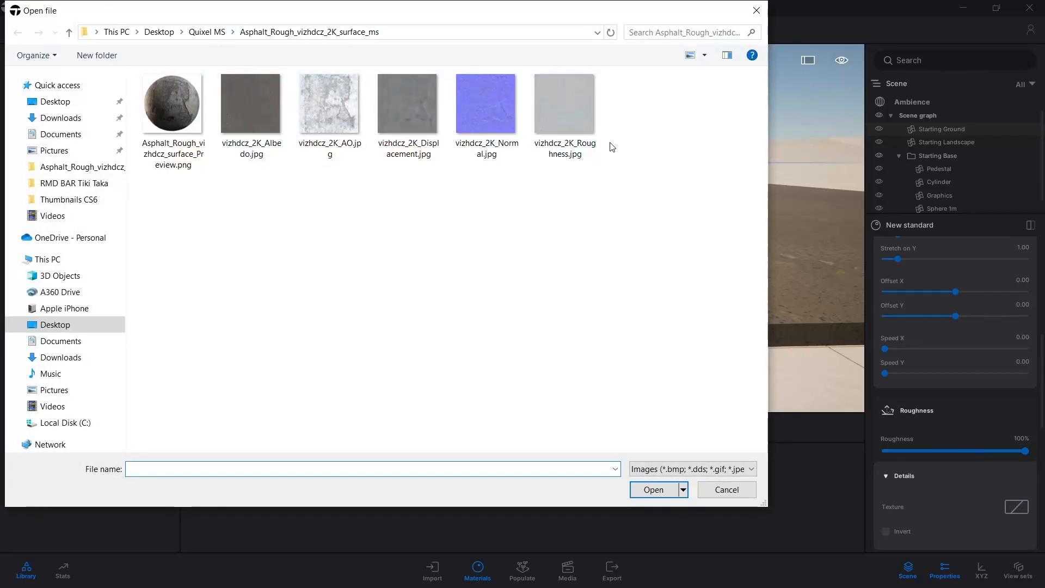
pyautogui.click(572, 120)
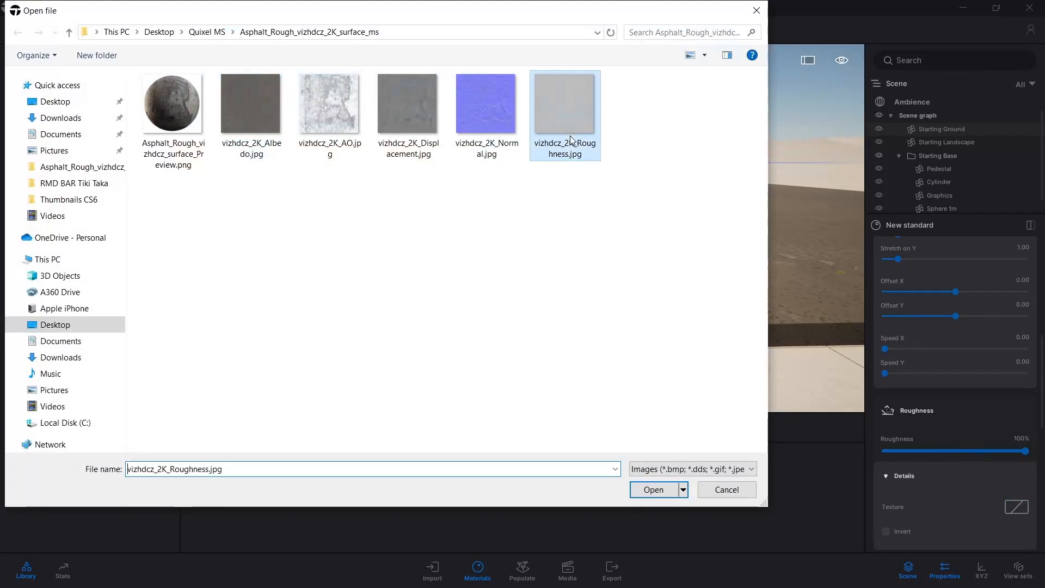
pyautogui.click(653, 492)
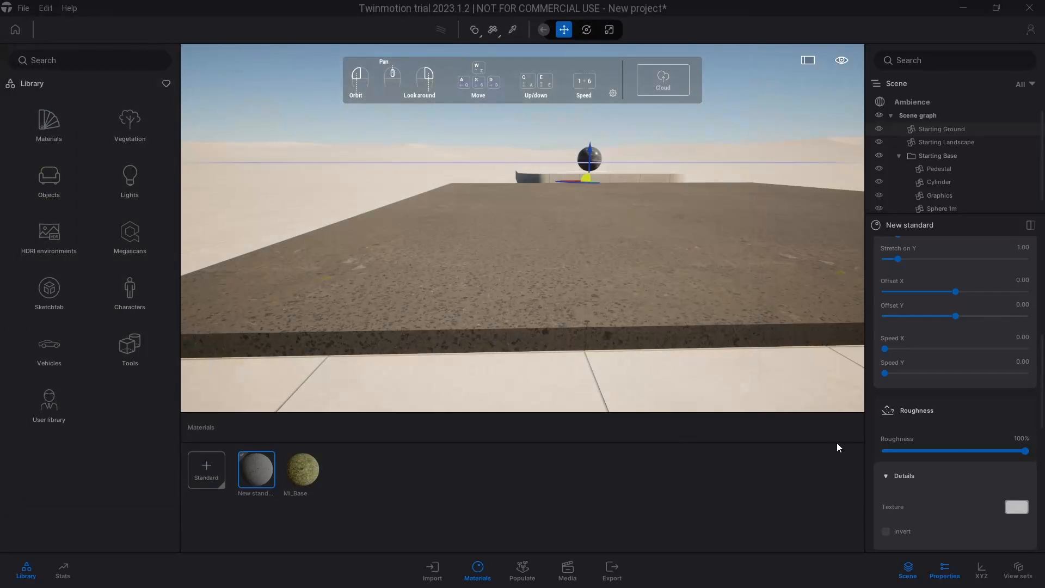
# Load vizhdcz_2K_Normal.jpg from the same asphalt folder as the material's Normal map
pyautogui.scroll(-8, 926, 476)
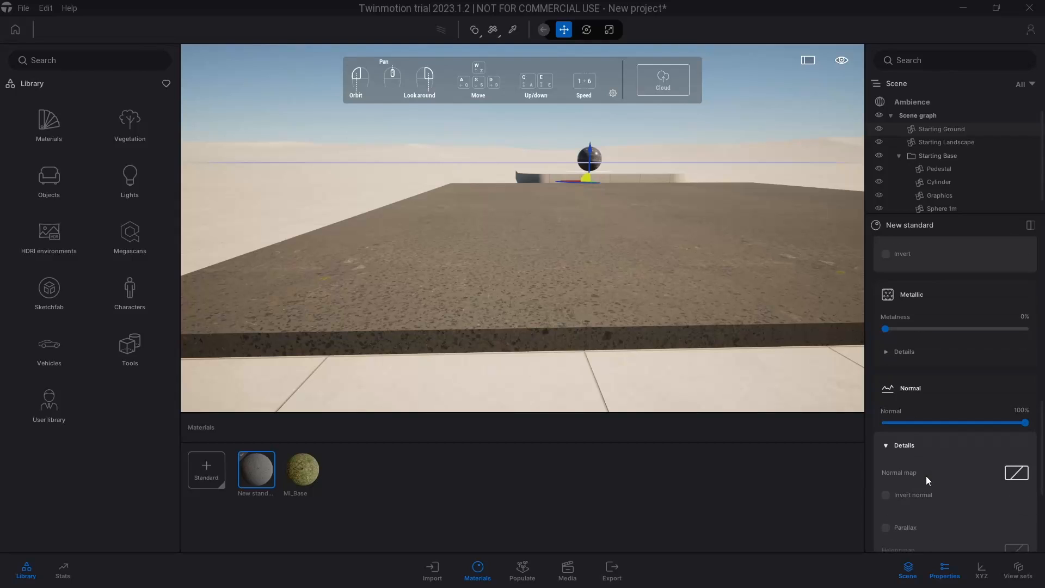
pyautogui.click(1015, 472)
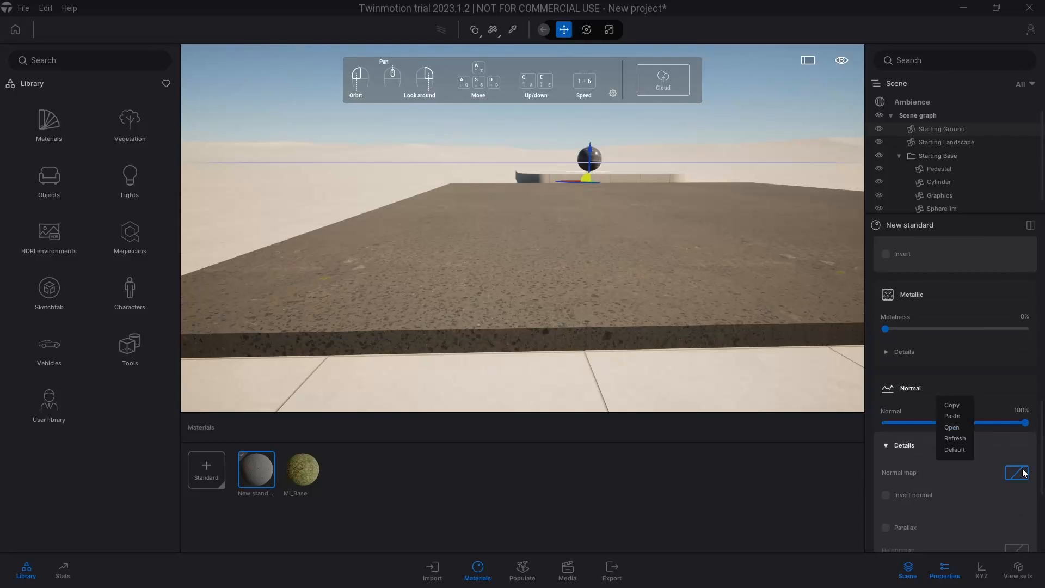
pyautogui.click(949, 427)
pyautogui.click(486, 108)
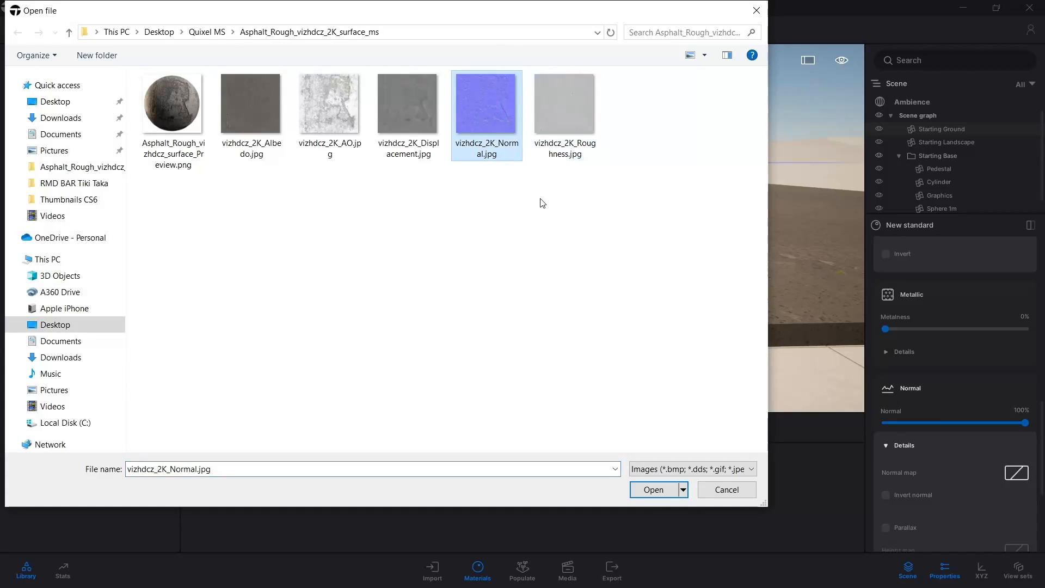
pyautogui.click(640, 488)
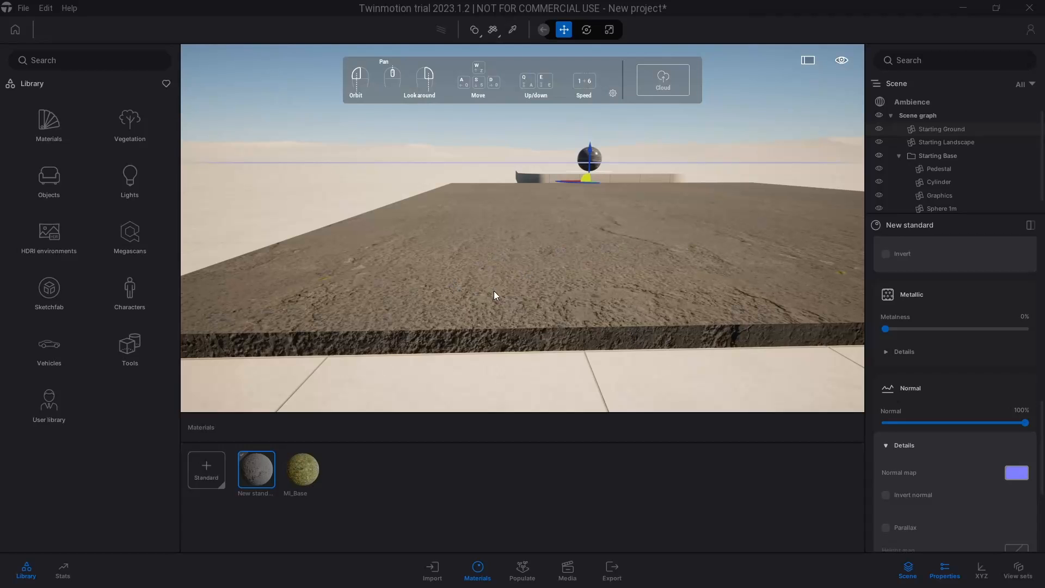
# Inspect the asphalt relief along the plane's edge and enable Parallax in the material's Normal details
pyautogui.moveTo(548, 335); pyautogui.dragTo(447, 339)
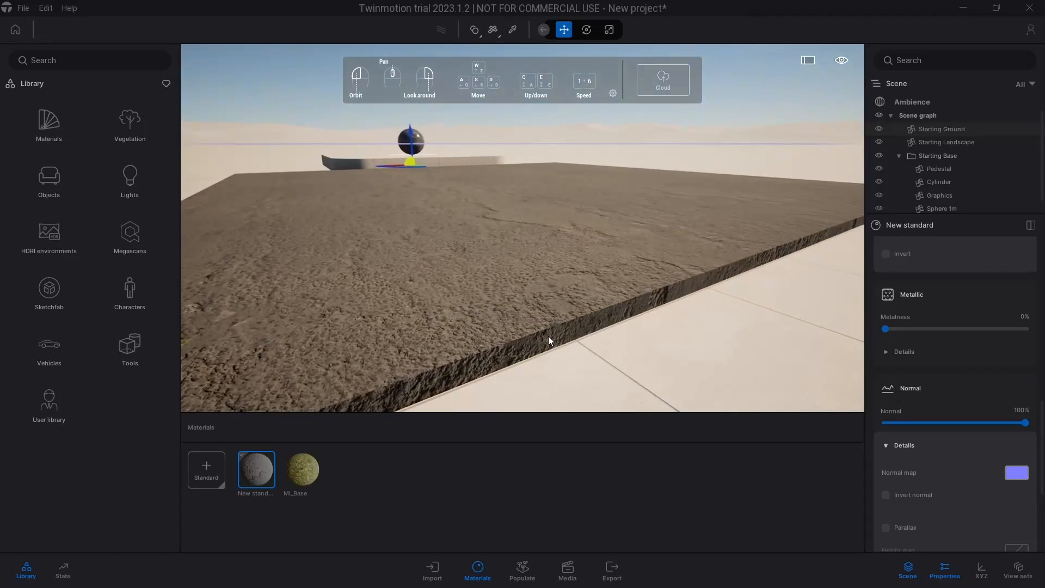
pyautogui.press('a')
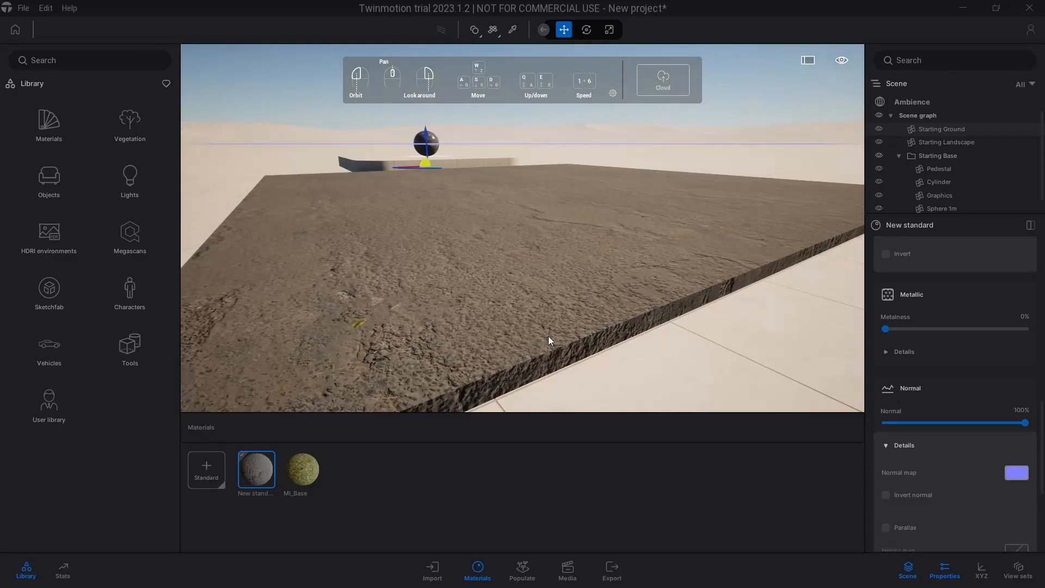
pyautogui.moveTo(547, 335); pyautogui.dragTo(588, 326)
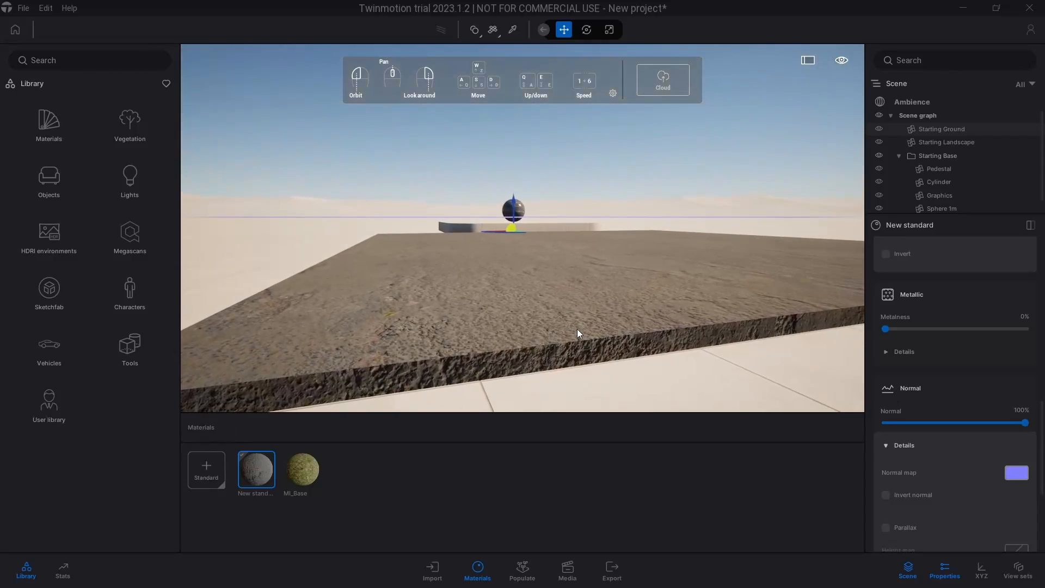
pyautogui.click(887, 528)
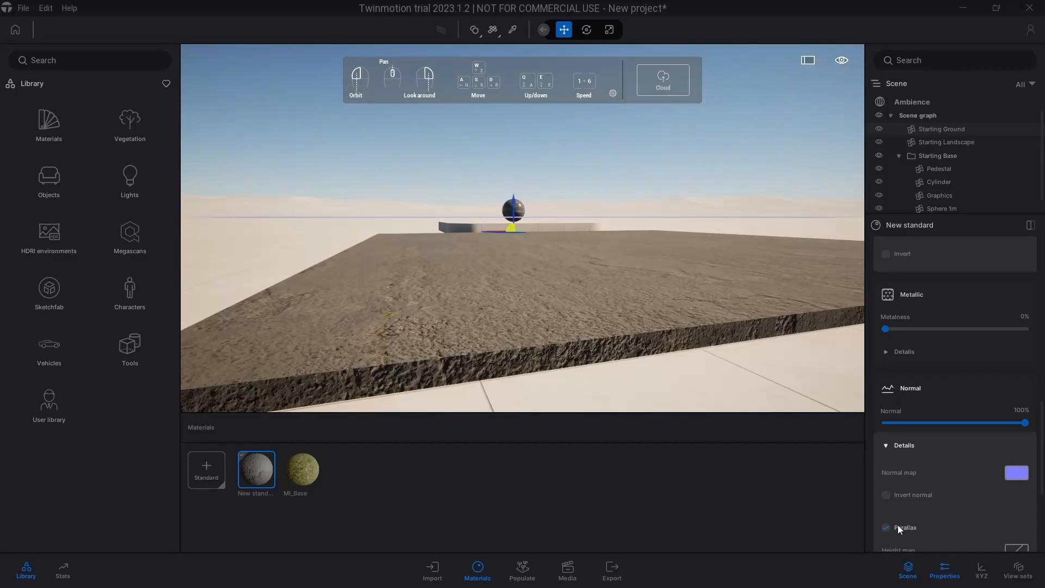
pyautogui.scroll(-2, 898, 529)
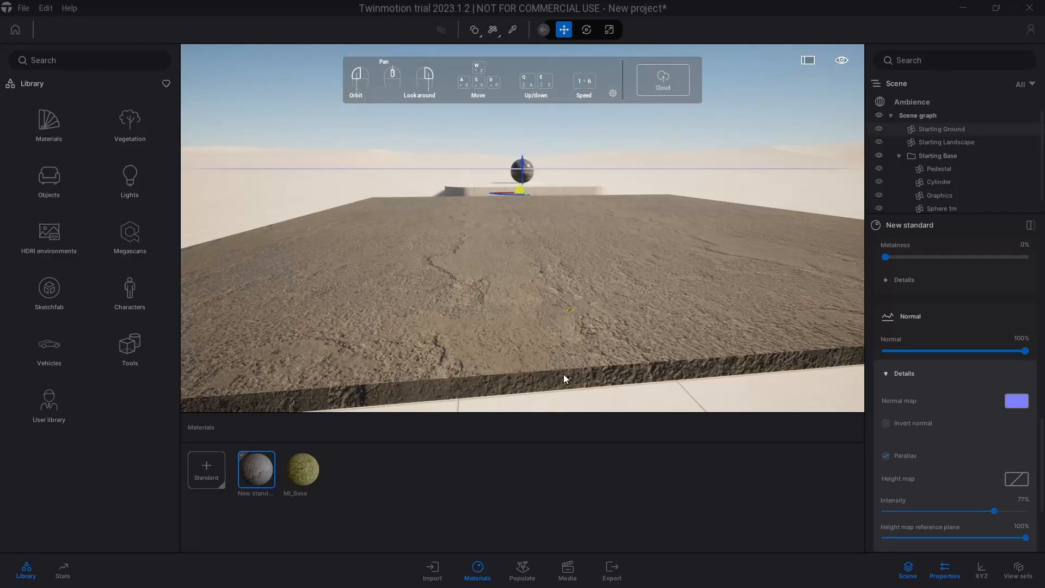